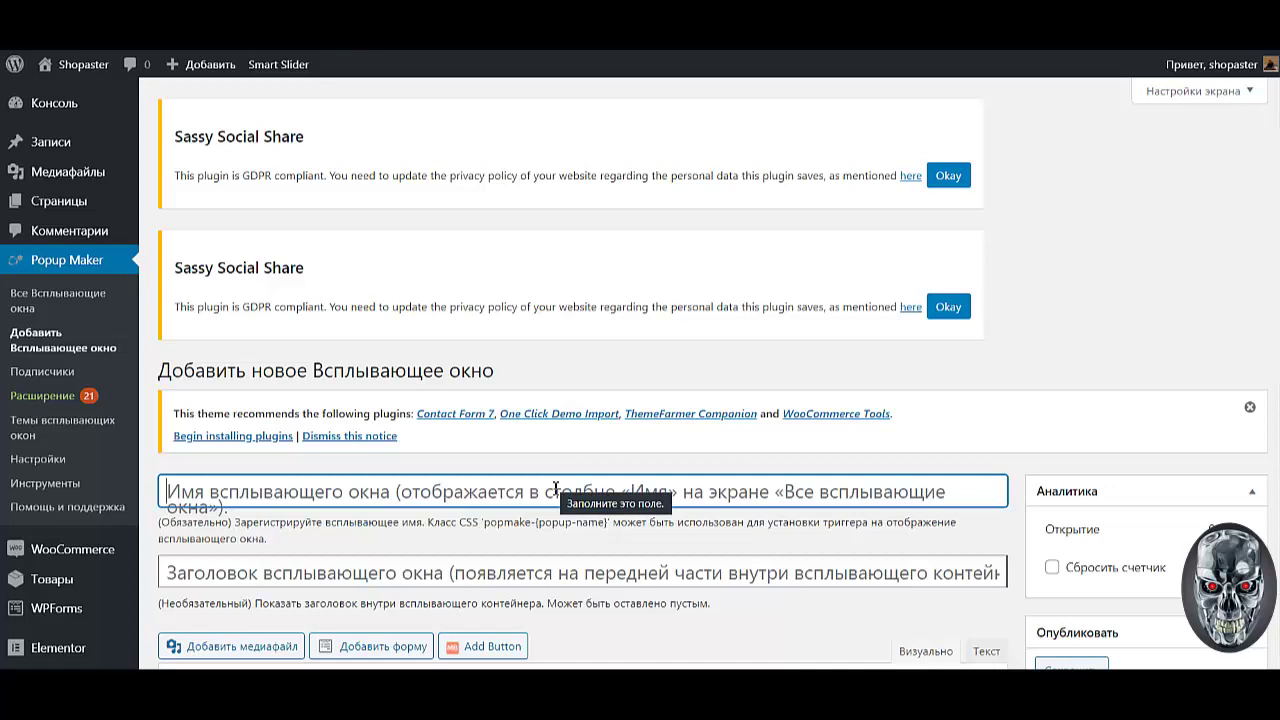
Step: Name the new popup КОНСУЛЬТАЦИЯ
text(КОНСУЛЬТАЦ)
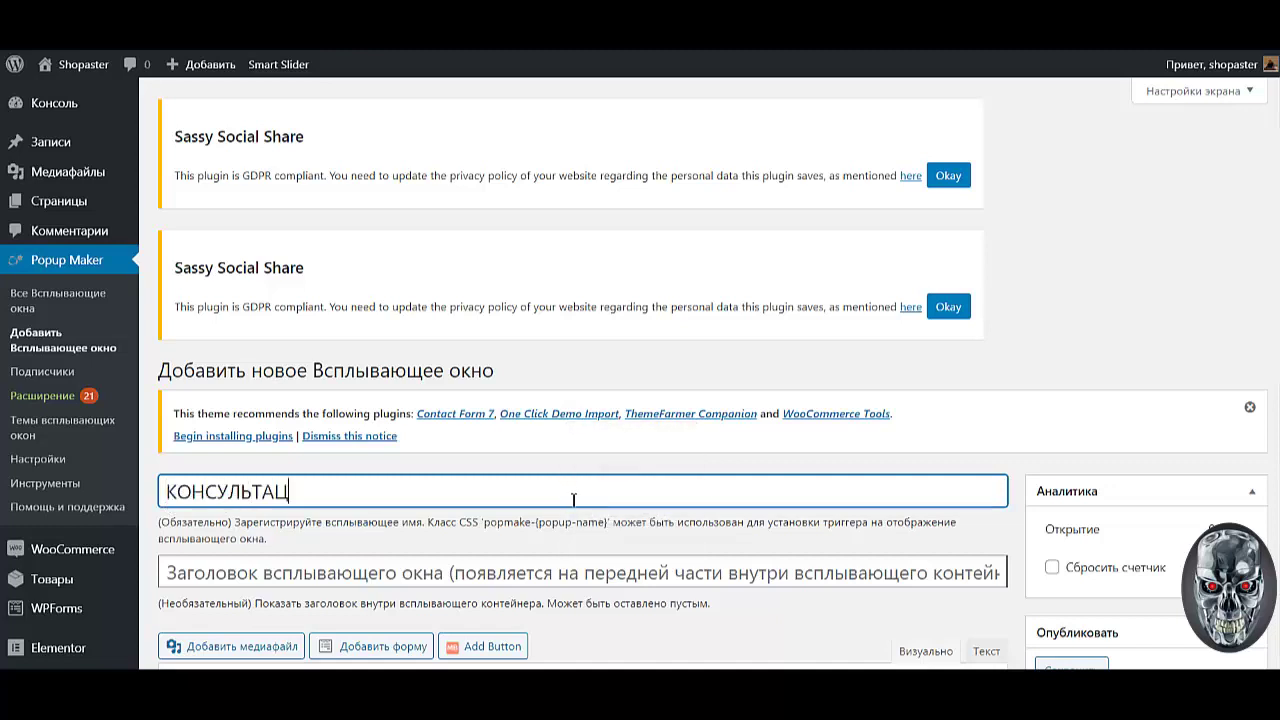
text(ИЯ)
Step: Insert the КОНСУЛЬТАЦИЯ form into the popup content and centre its shortcode
scroll(575, 500, down, 3)
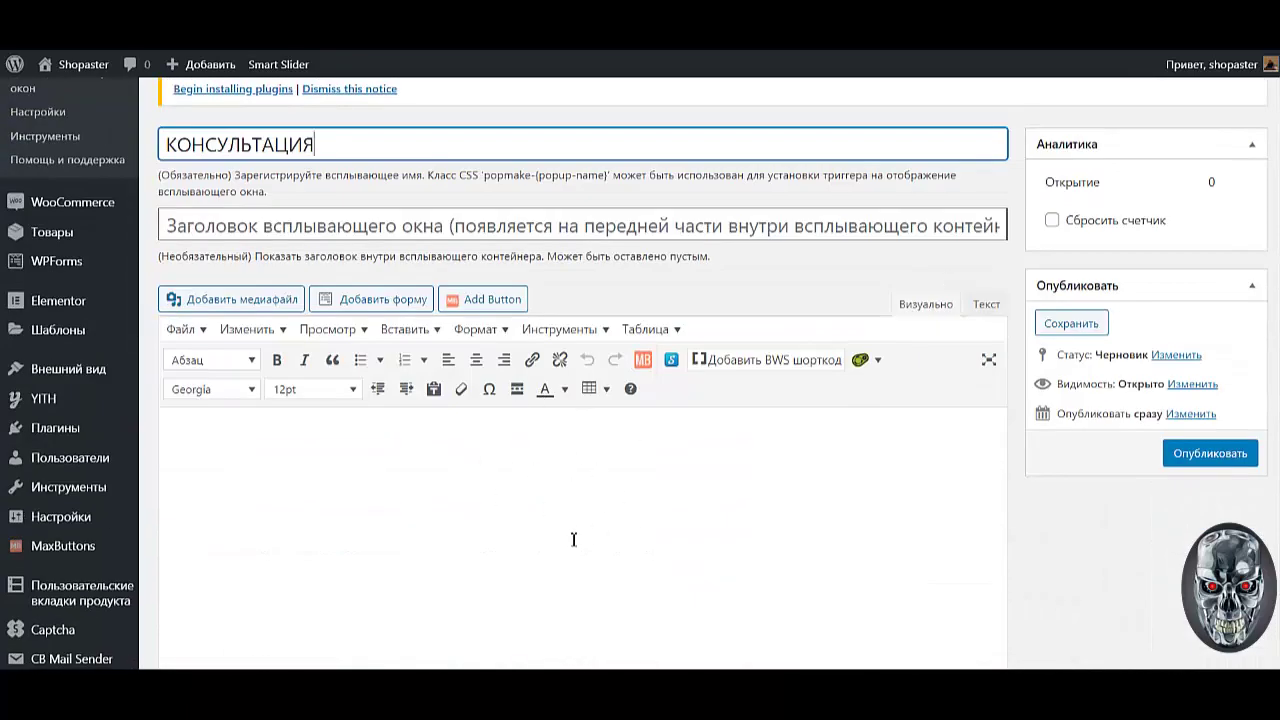
click(533, 440)
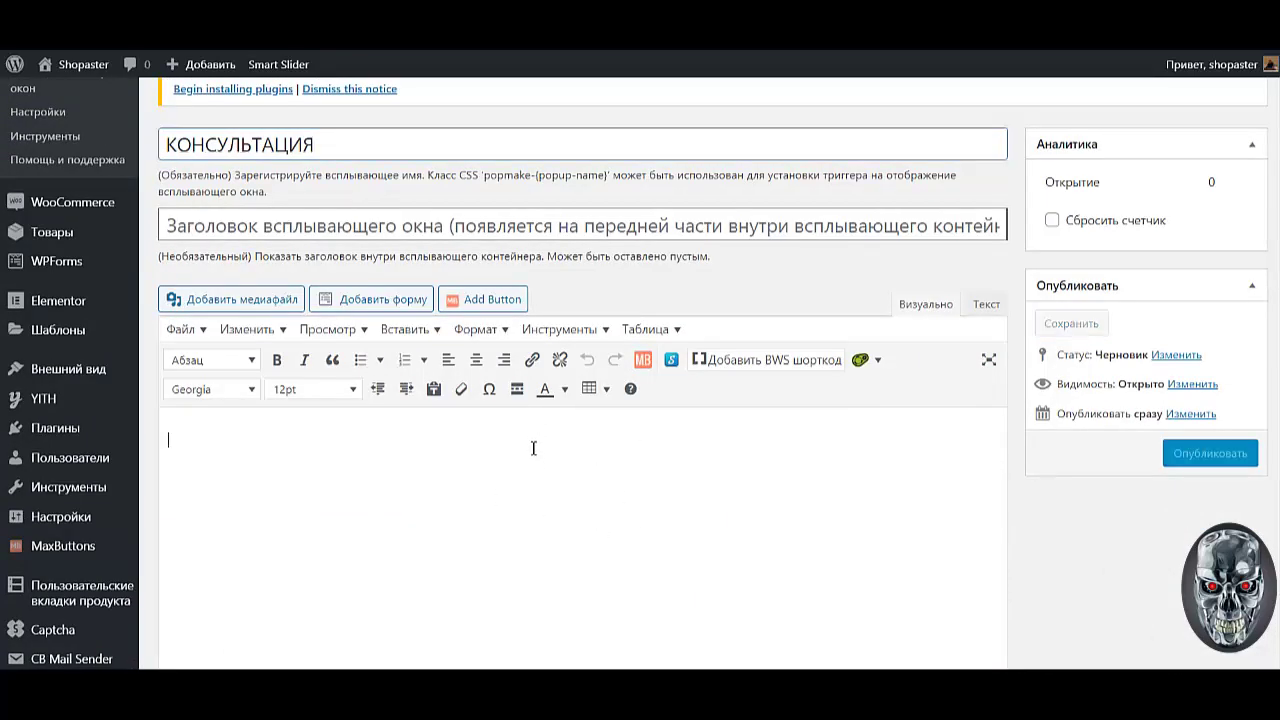
click(382, 302)
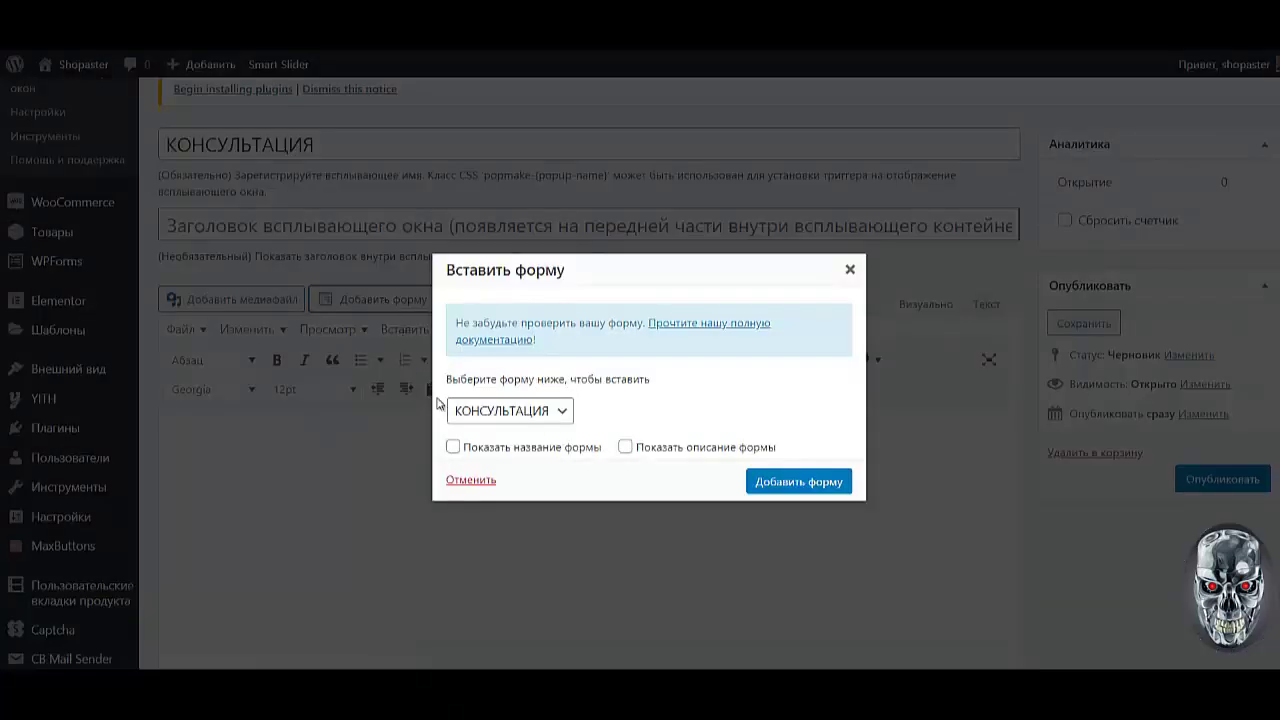
click(503, 415)
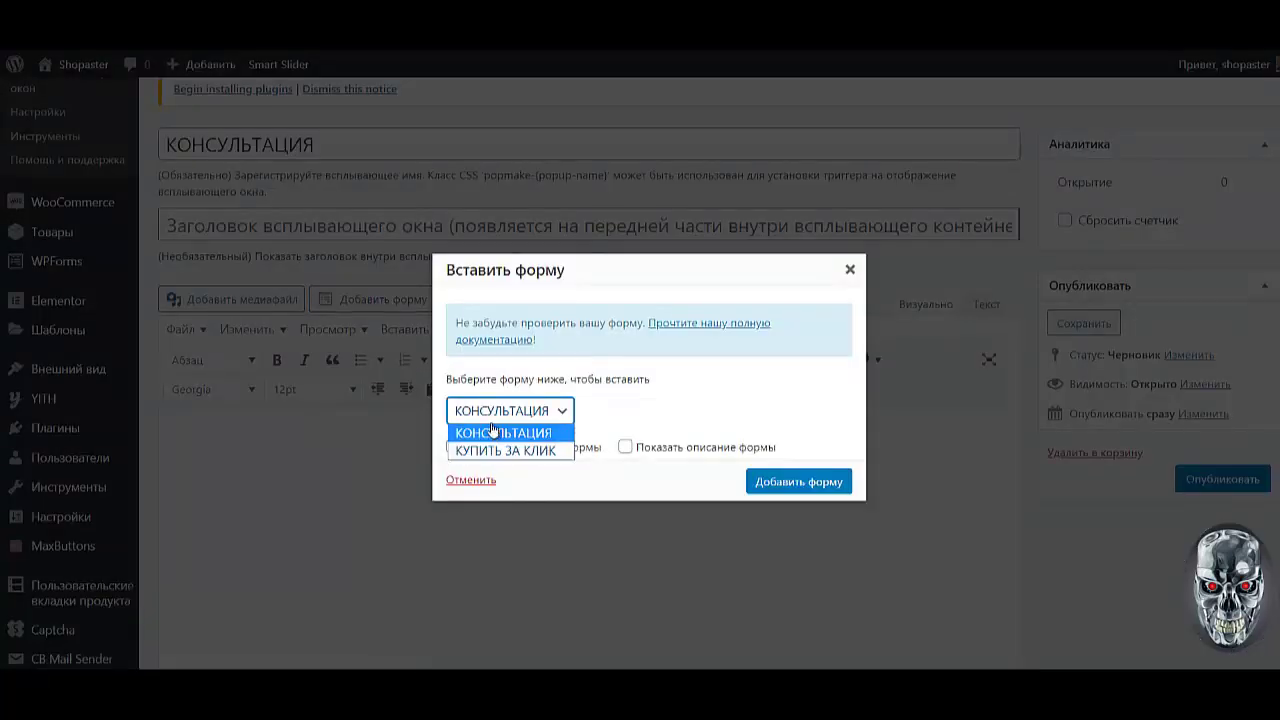
click(486, 437)
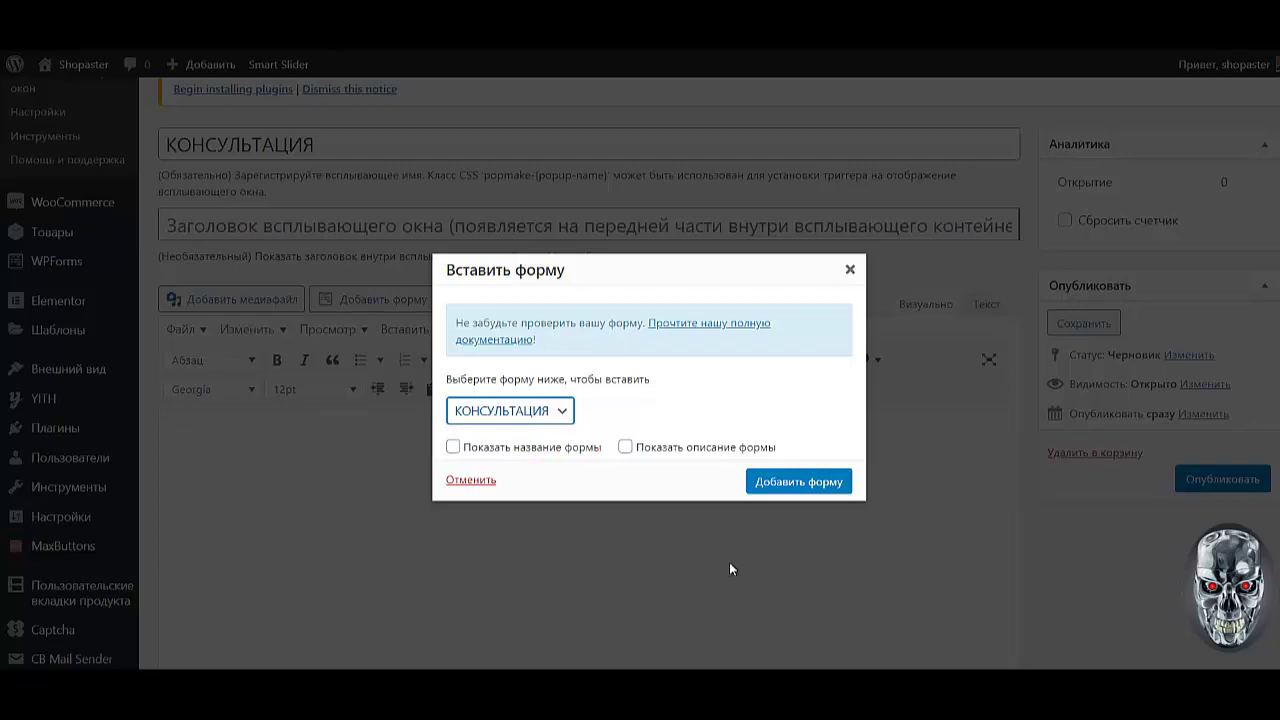
click(829, 481)
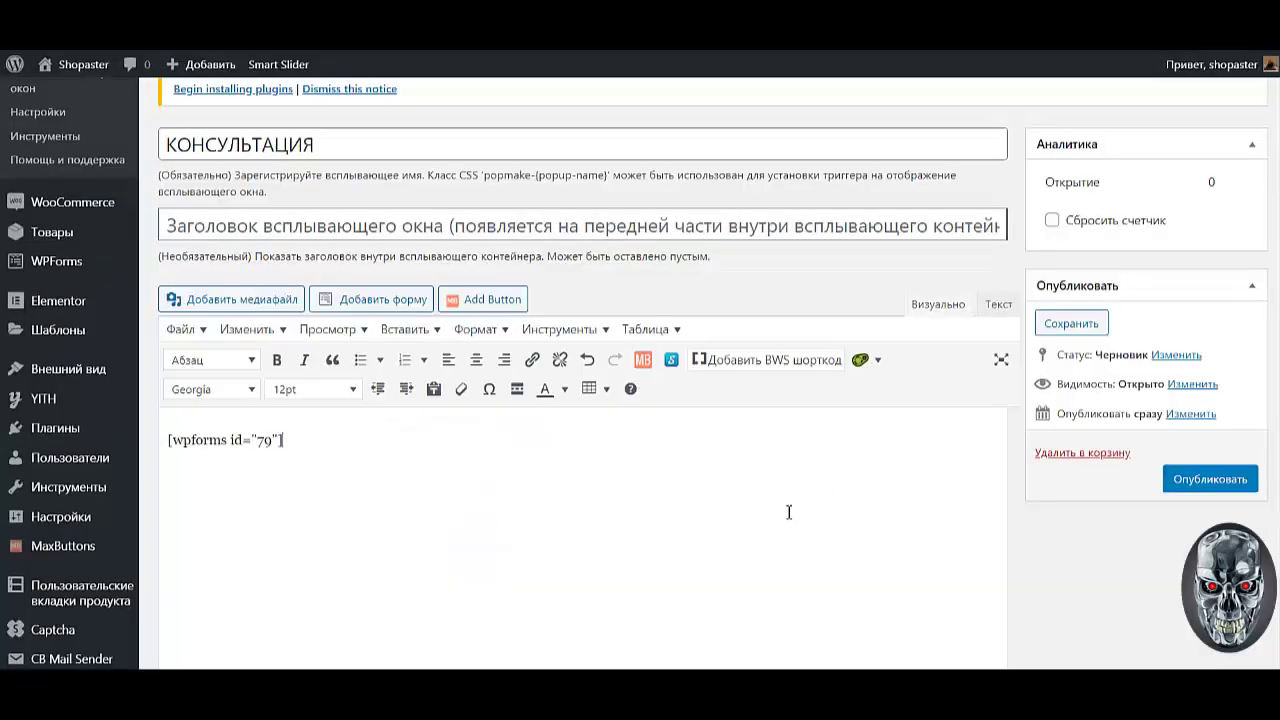
click(476, 360)
Step: Set the popup's display theme to Light Box
scroll(544, 471, down, 8)
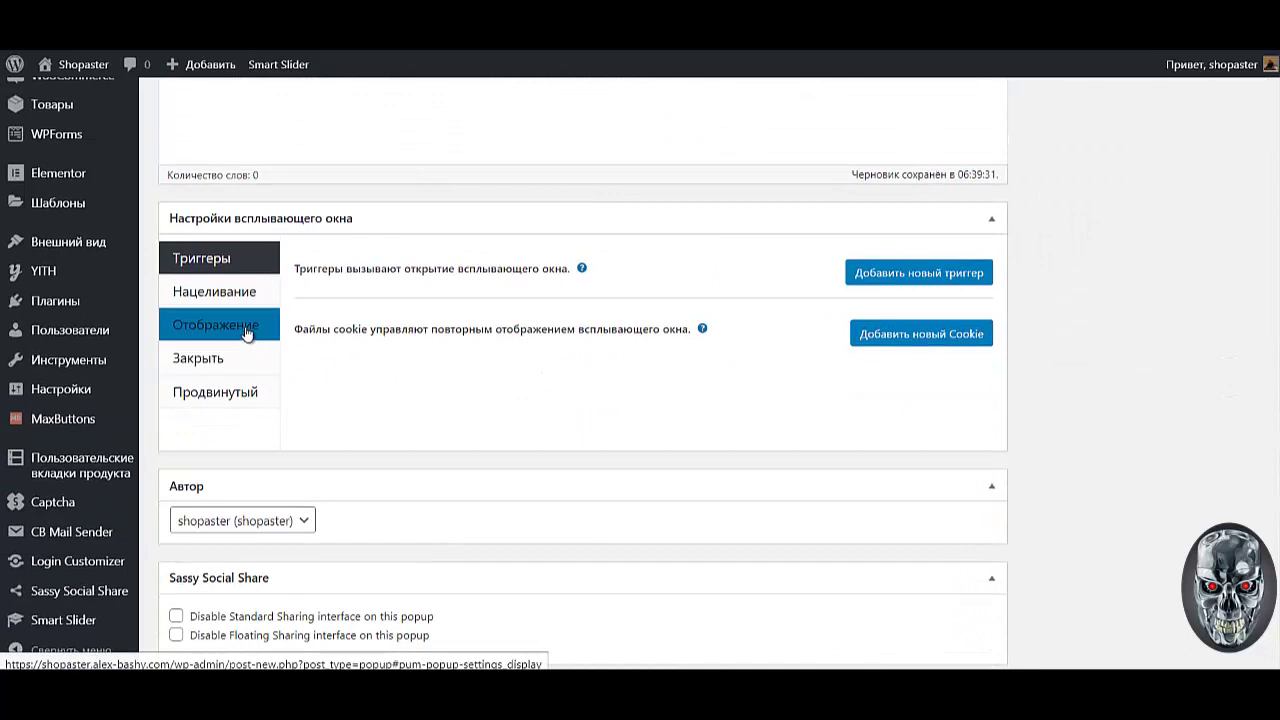
click(247, 333)
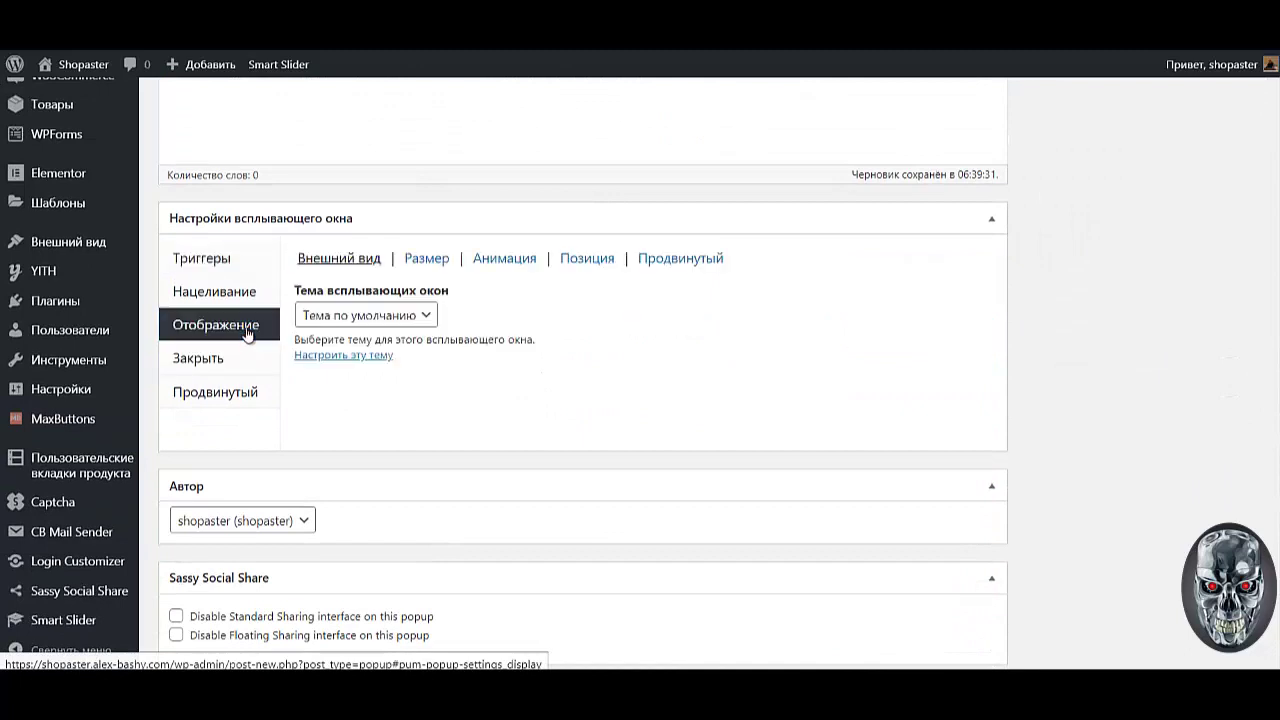
click(347, 316)
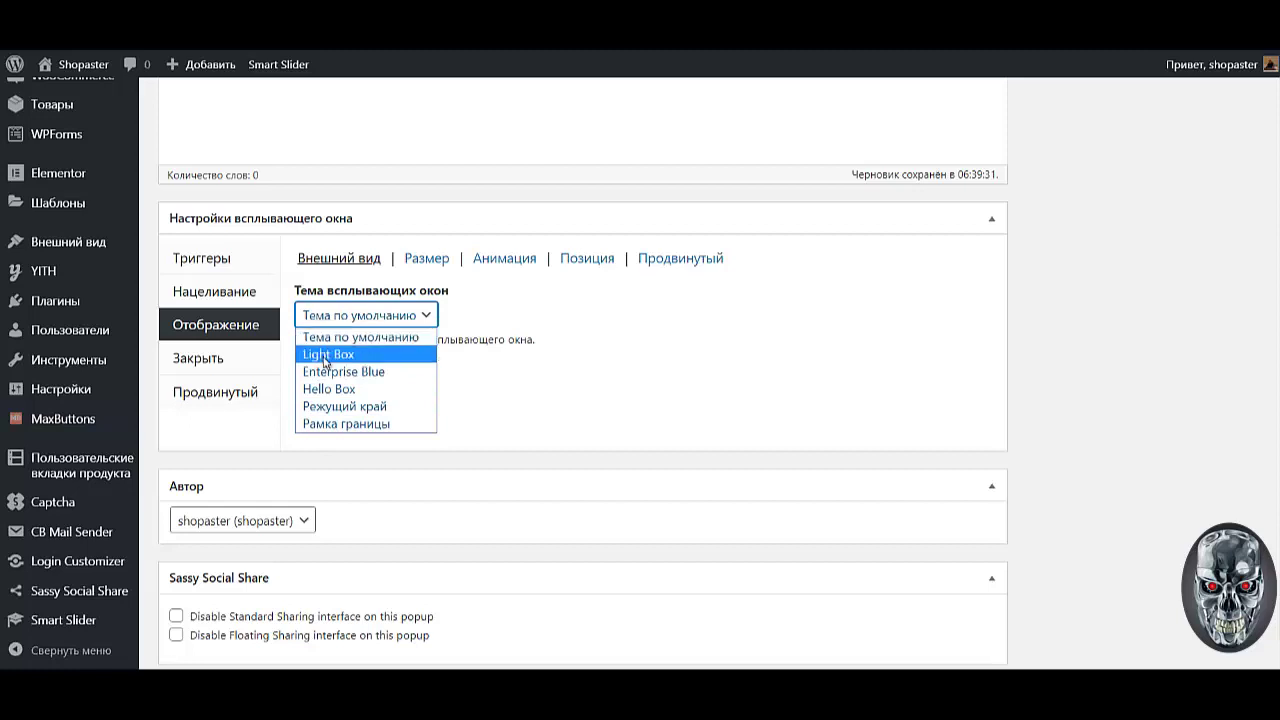
click(326, 356)
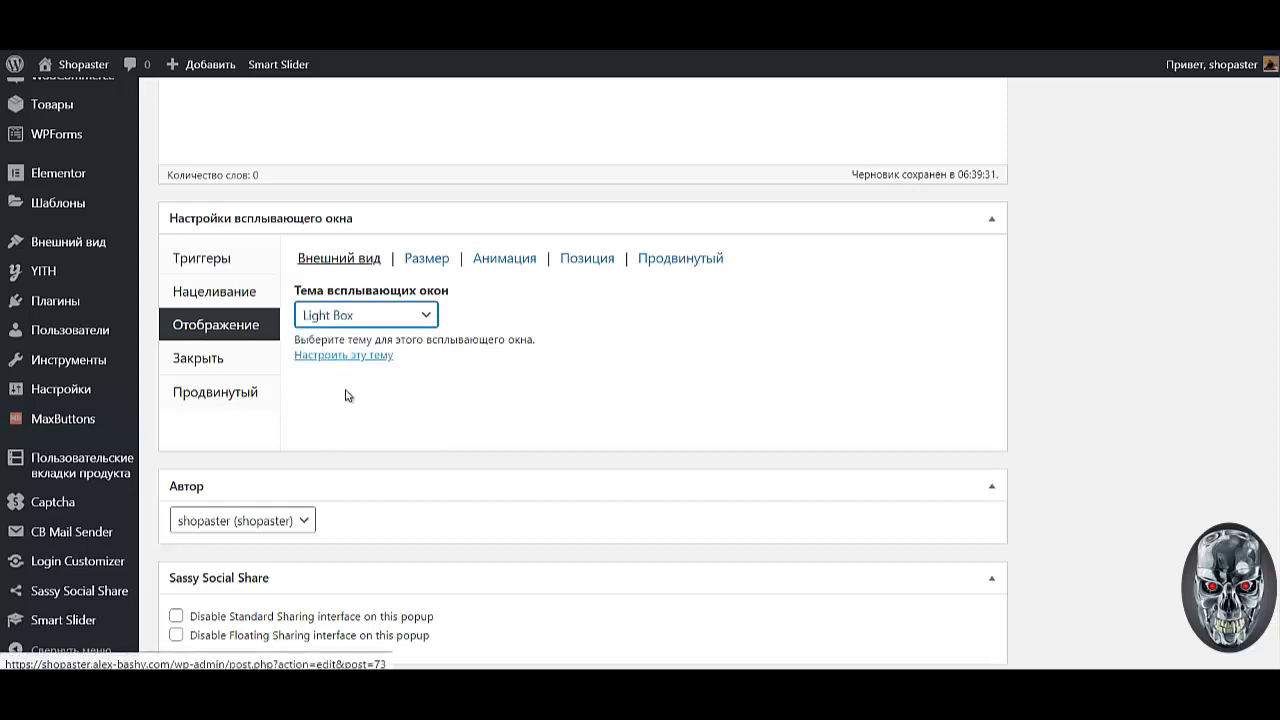
Step: Set the popup size to Маленькое - 40% with a minimum width of 100 px
click(424, 268)
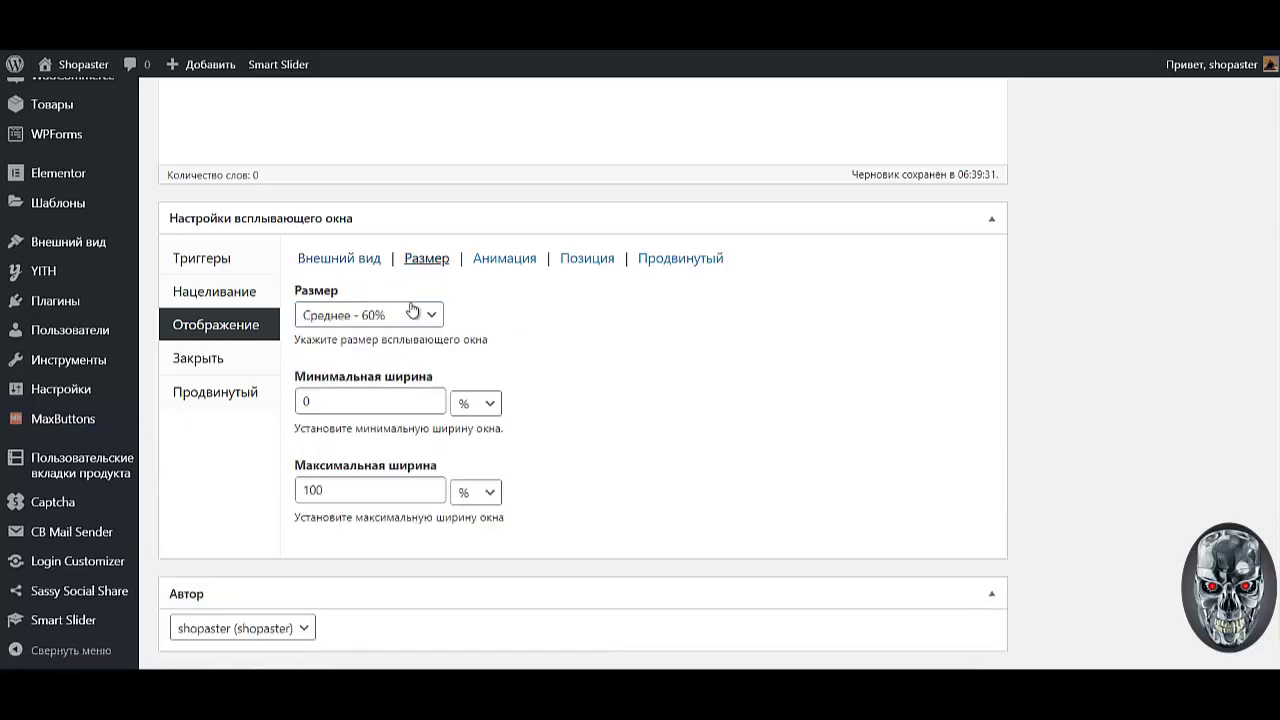
click(410, 314)
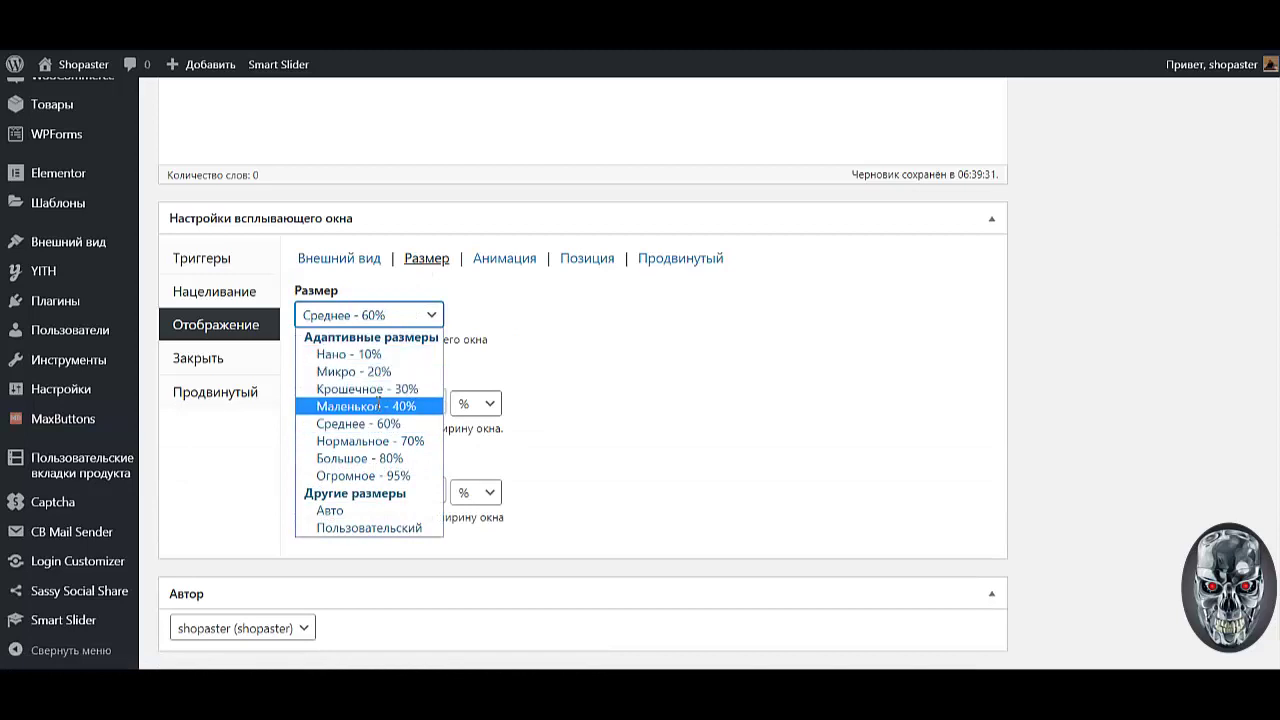
click(378, 406)
double_click(348, 398)
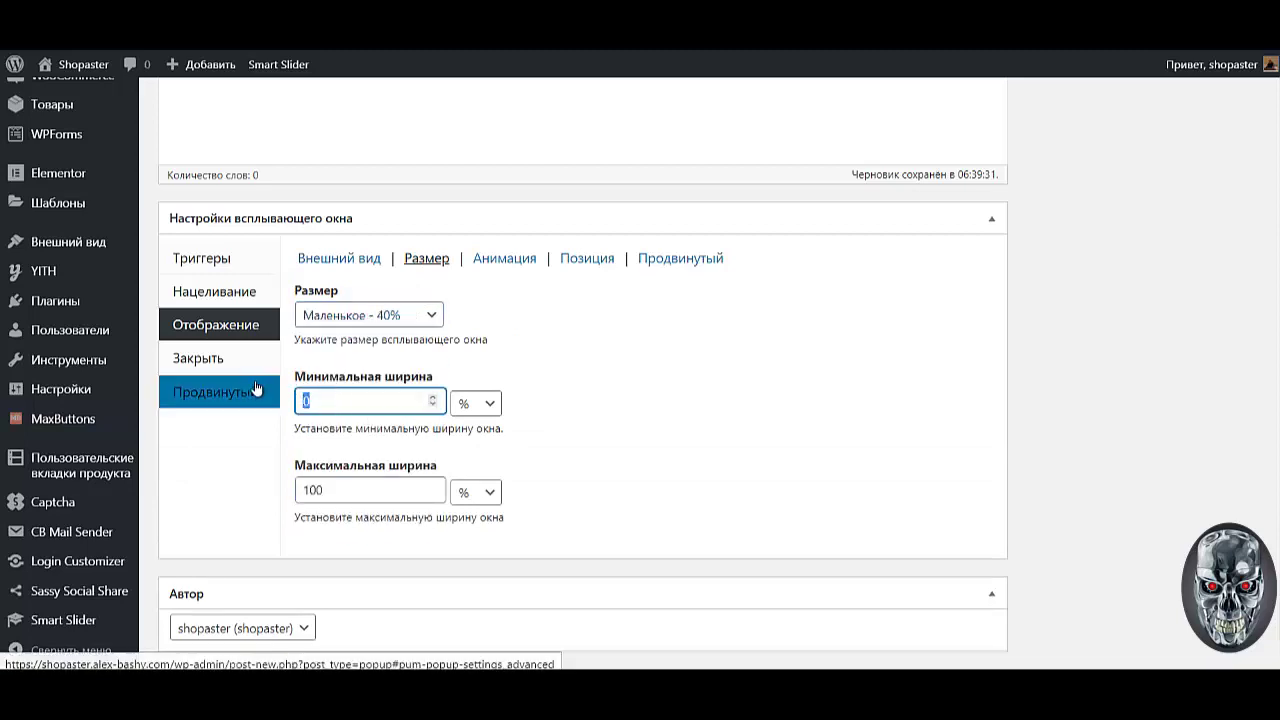
text(100)
click(479, 396)
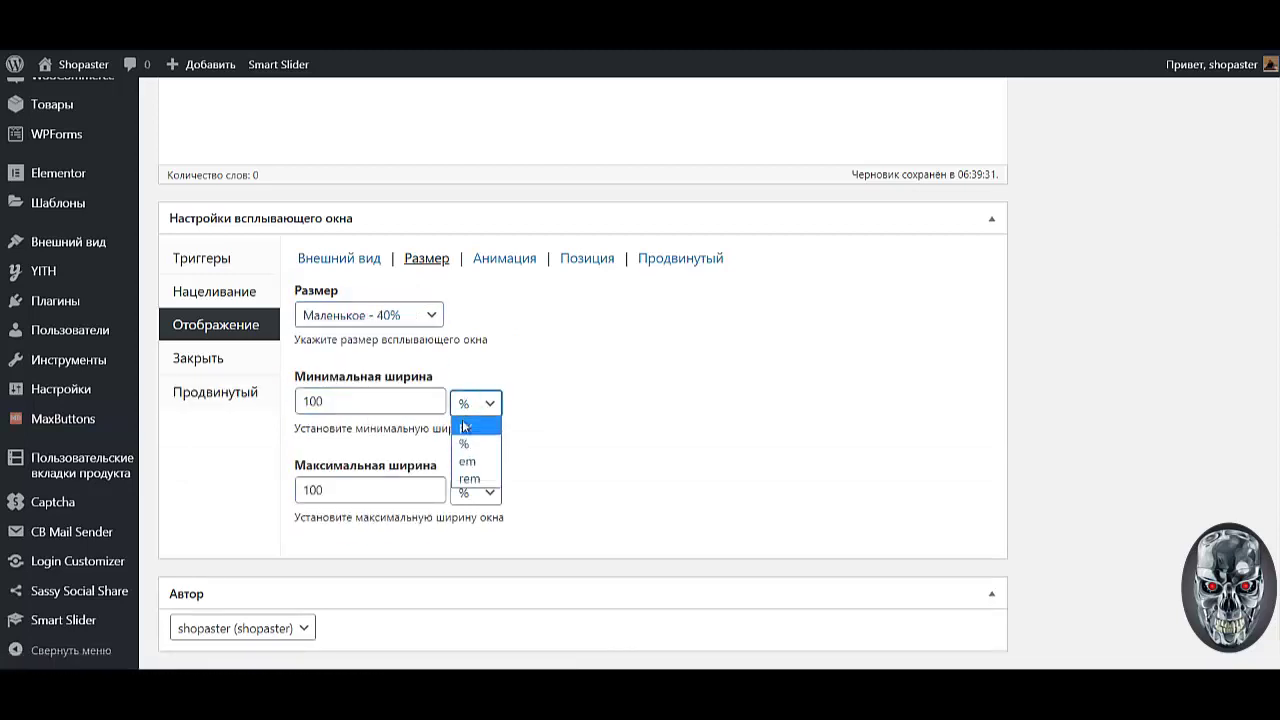
click(464, 428)
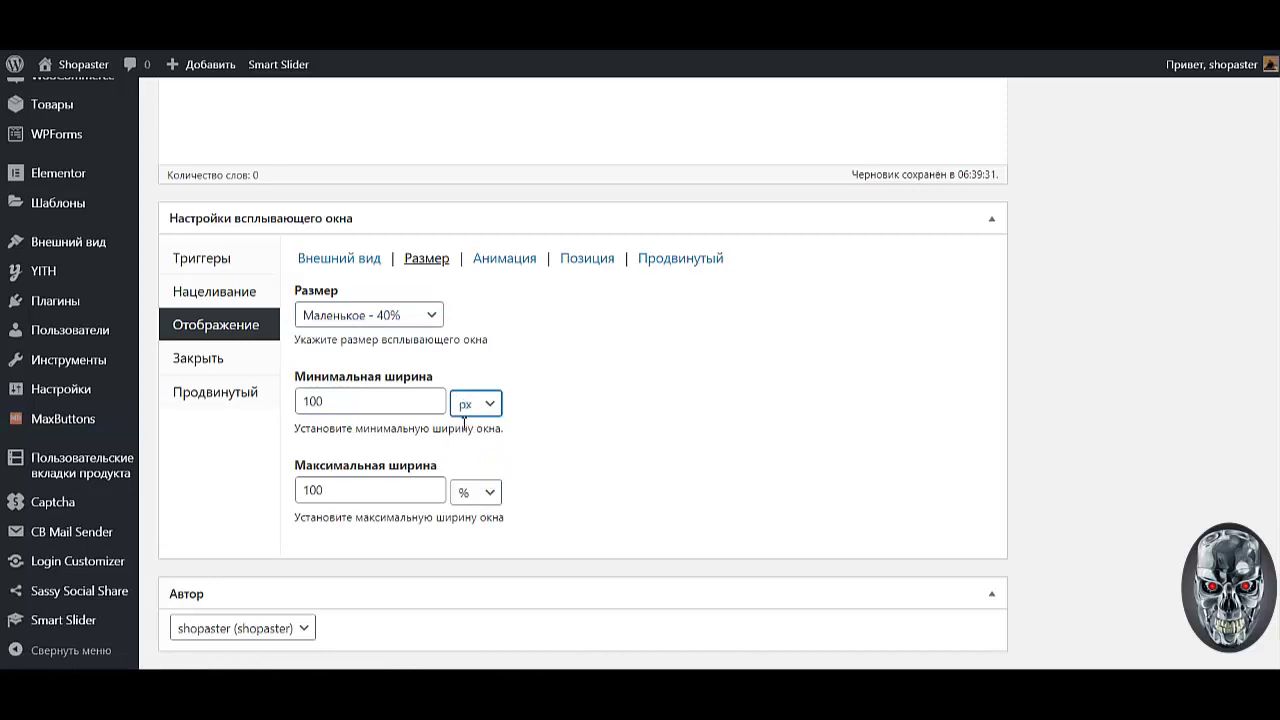
Step: Configure the popup animation as Затухание и движение with a speed of 1000 ms, starting from Верх Центр
click(493, 260)
click(392, 318)
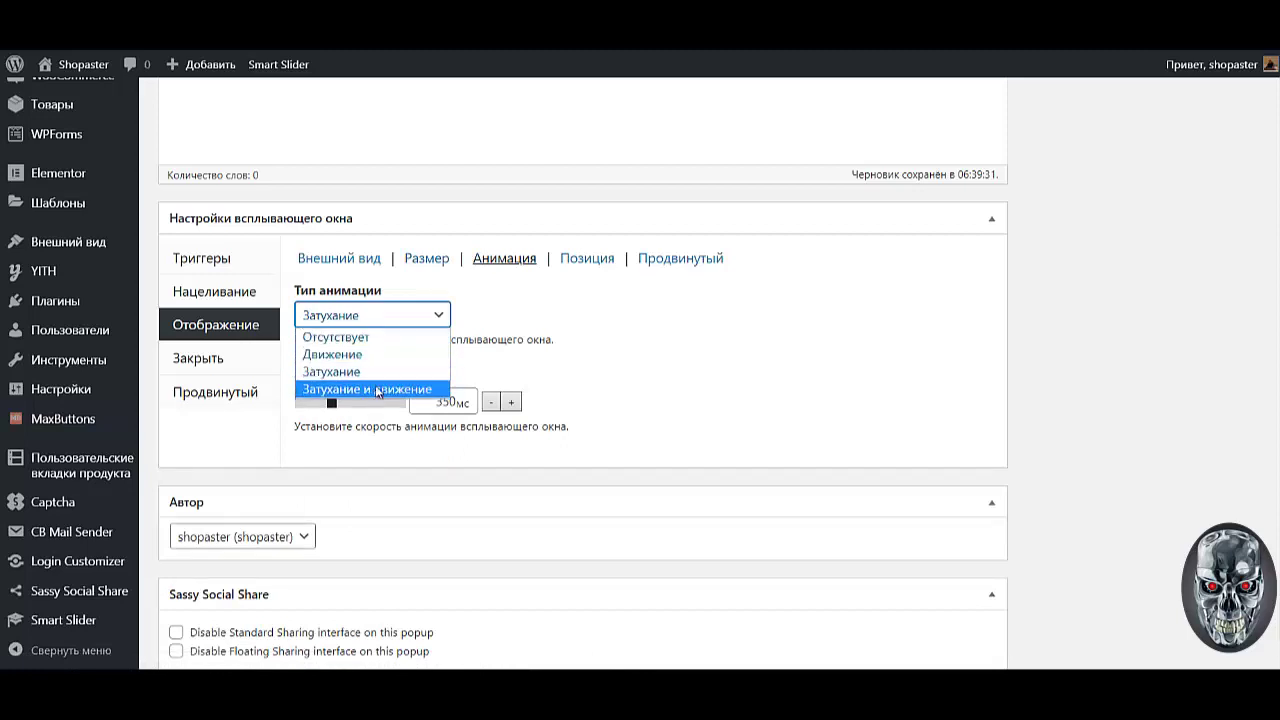
click(378, 390)
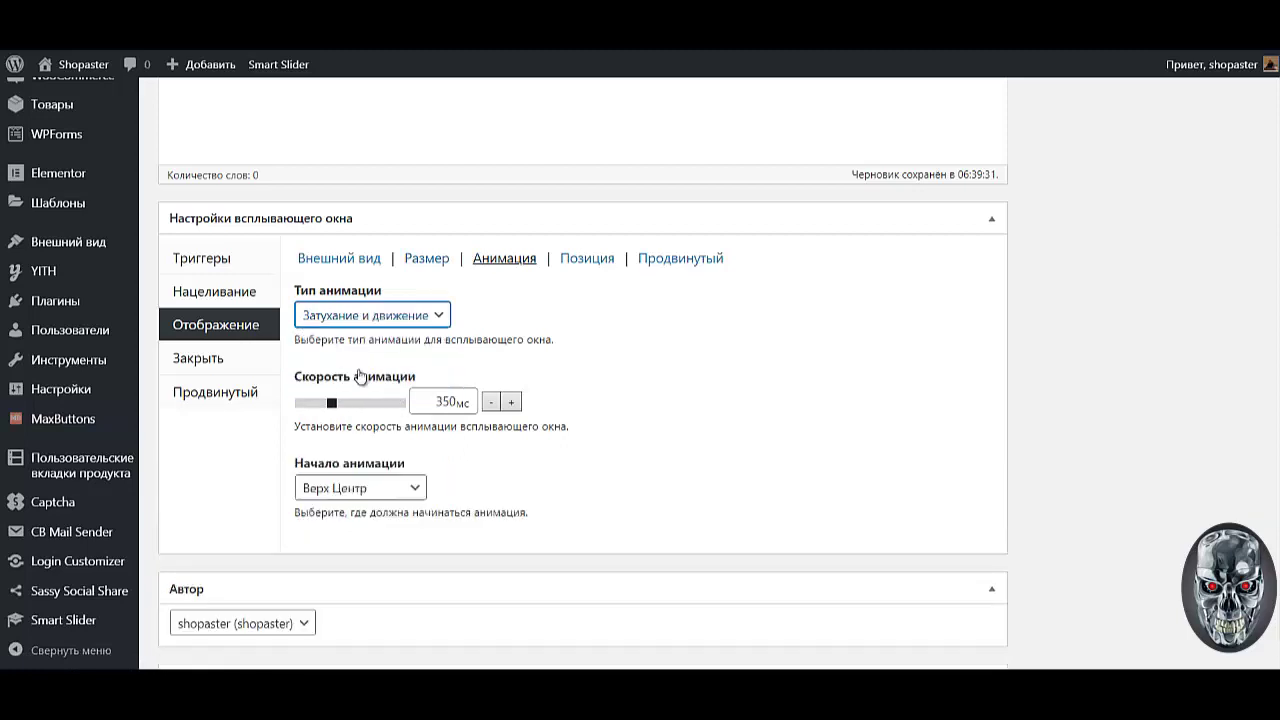
click(334, 403)
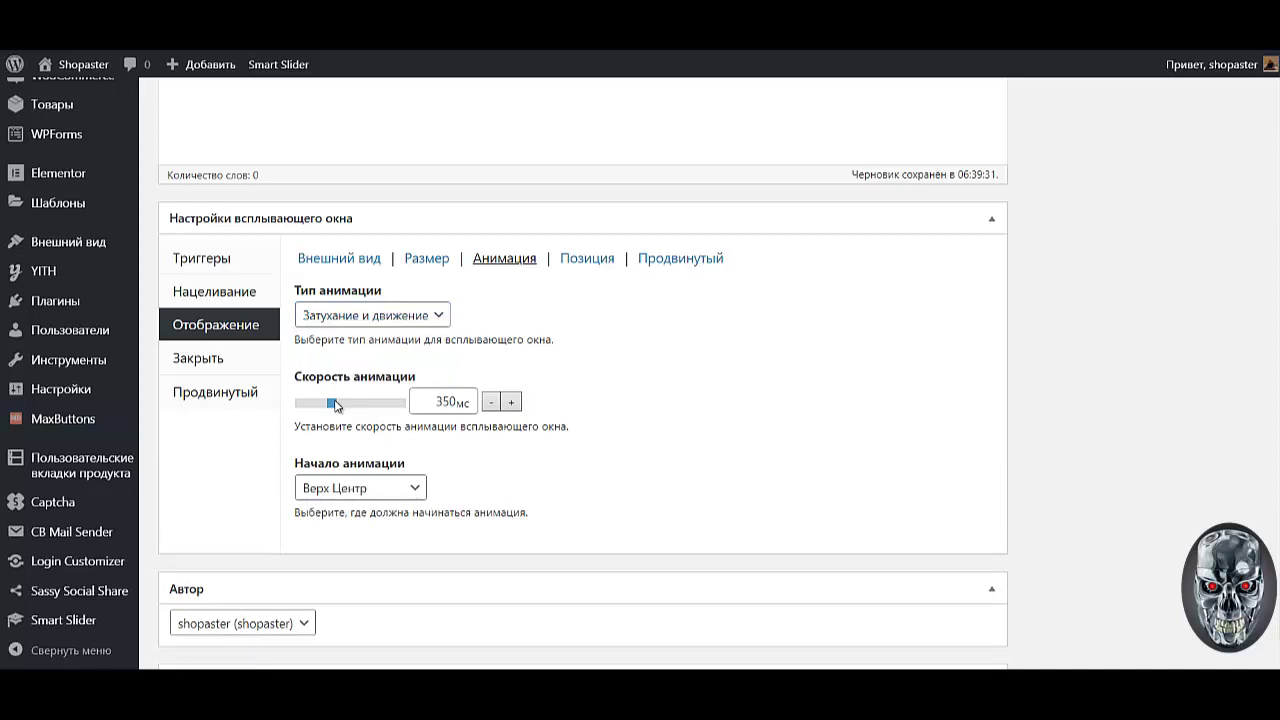
drag(340, 404, 430, 405)
click(388, 490)
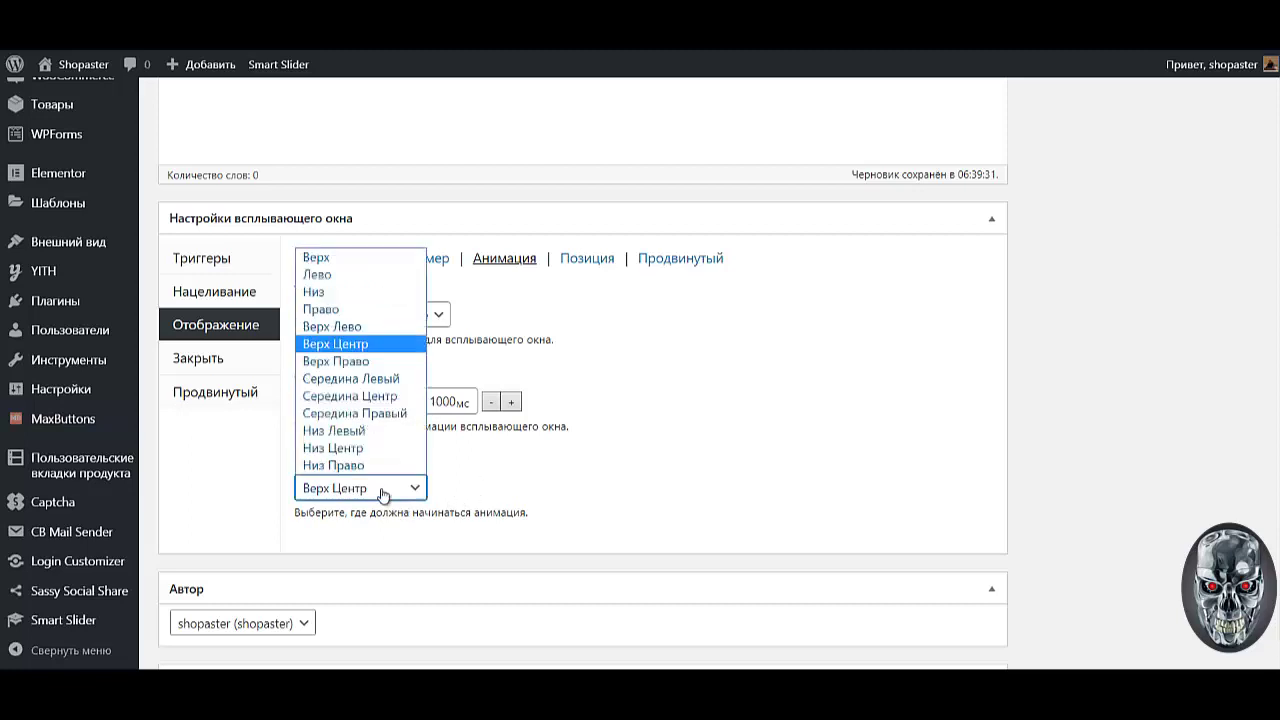
click(365, 345)
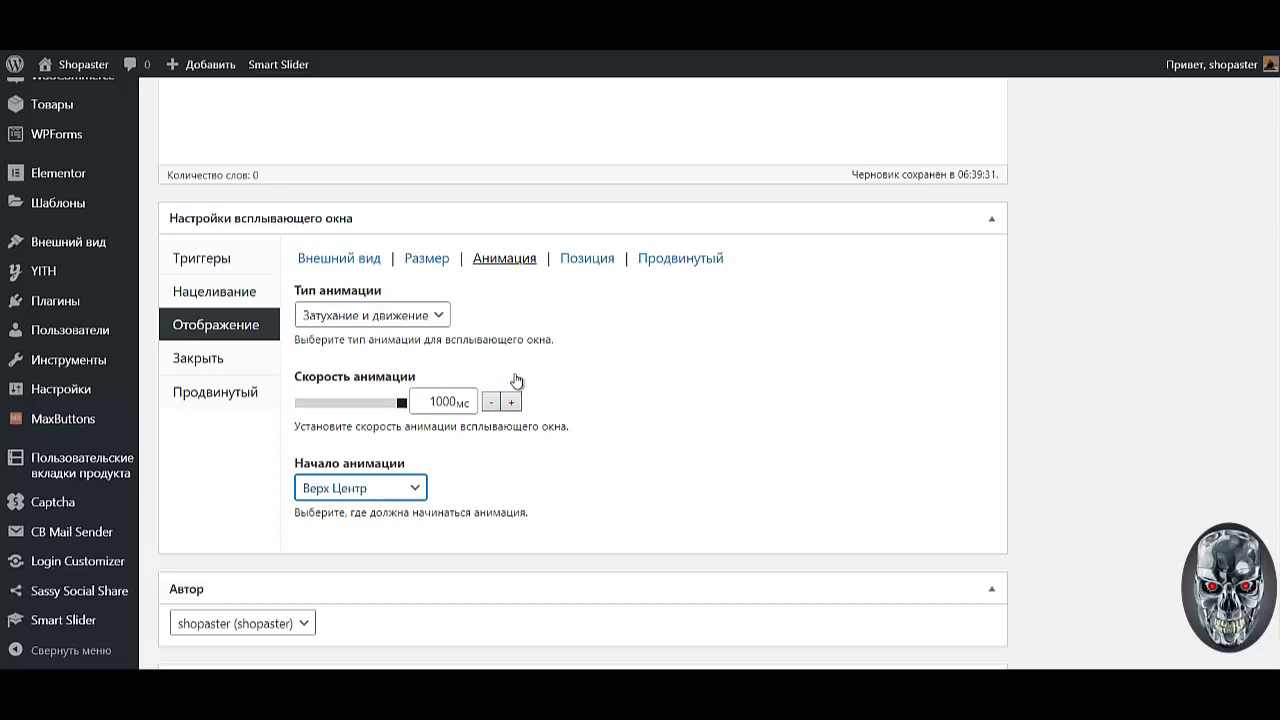
Step: Set the popup's location on the screen to Середина Центр
click(584, 268)
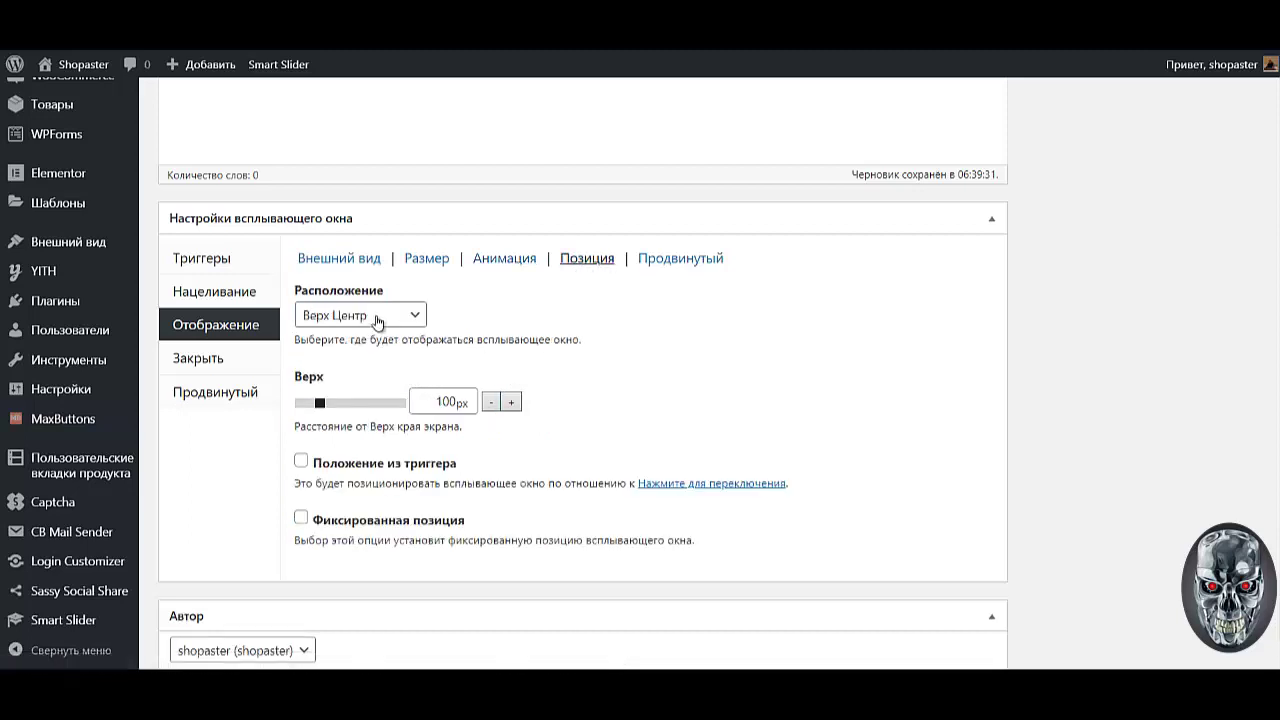
click(374, 318)
click(363, 406)
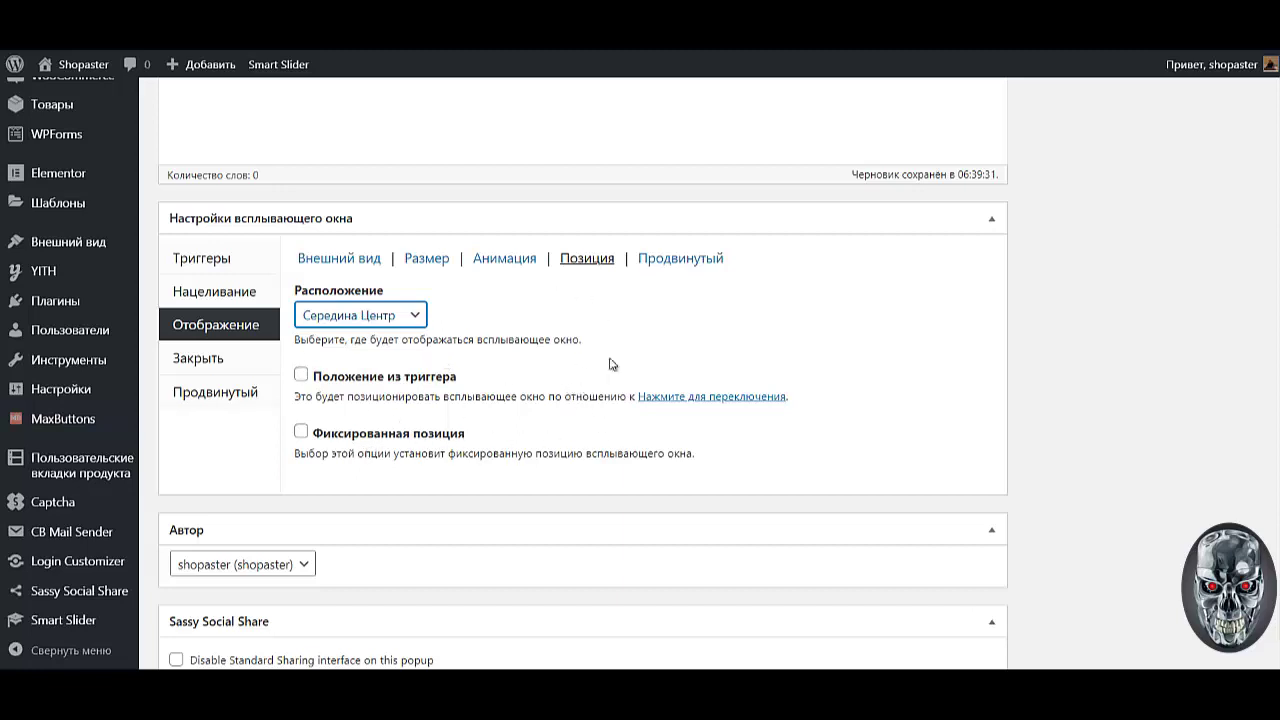
Step: Allow the popup to be closed by clicking the overlay and with the Esc key in the alternative closing methods
click(210, 368)
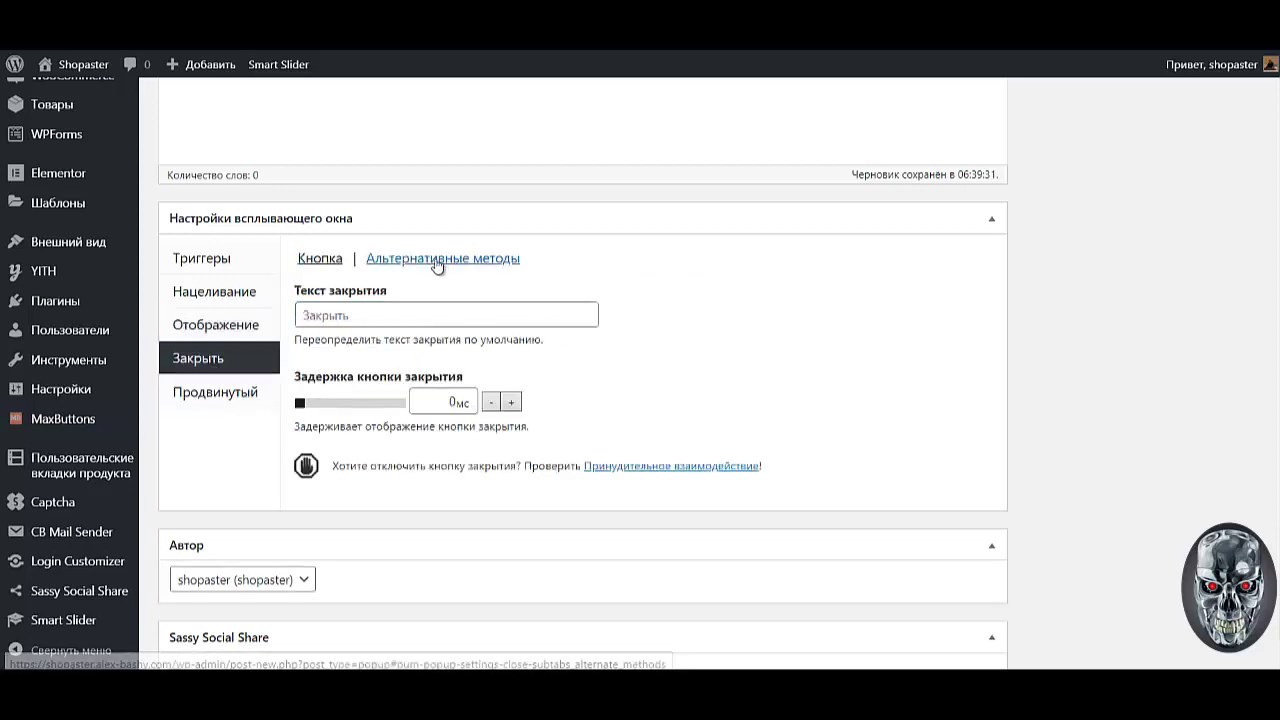
click(437, 262)
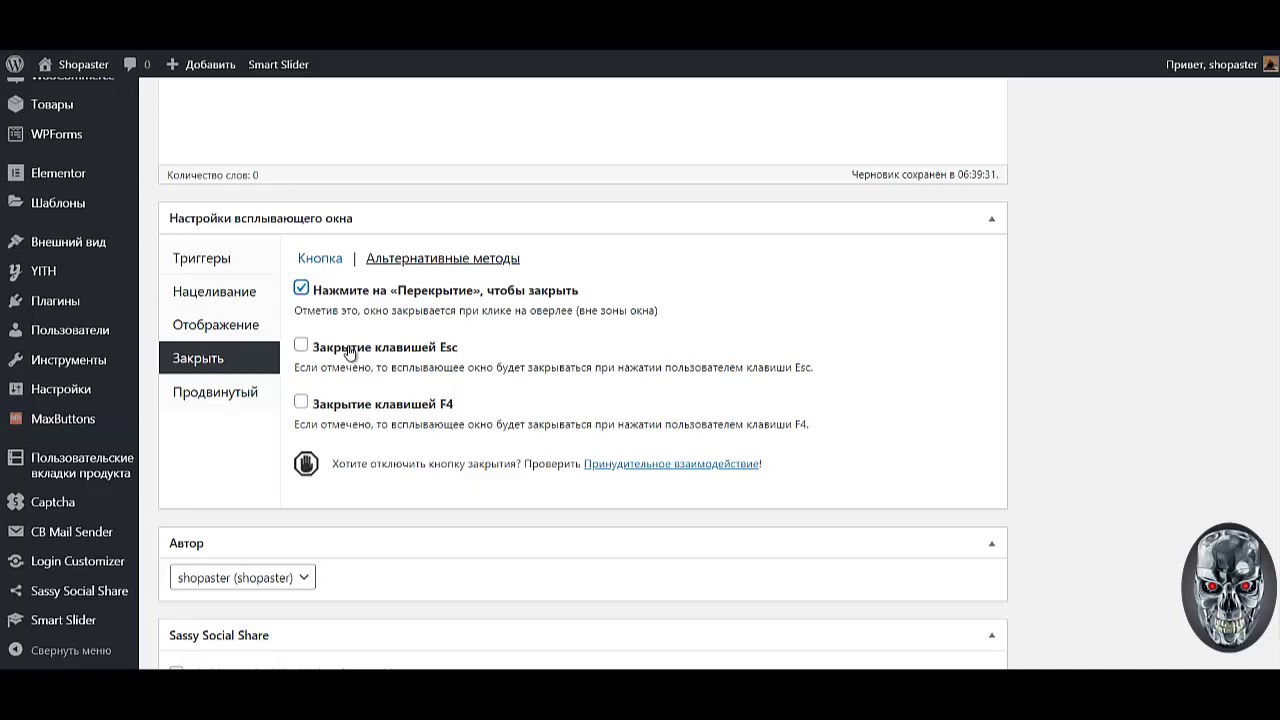
click(350, 353)
Step: Publish the КОНСУЛЬТАЦИЯ popup
scroll(680, 460, down, 2)
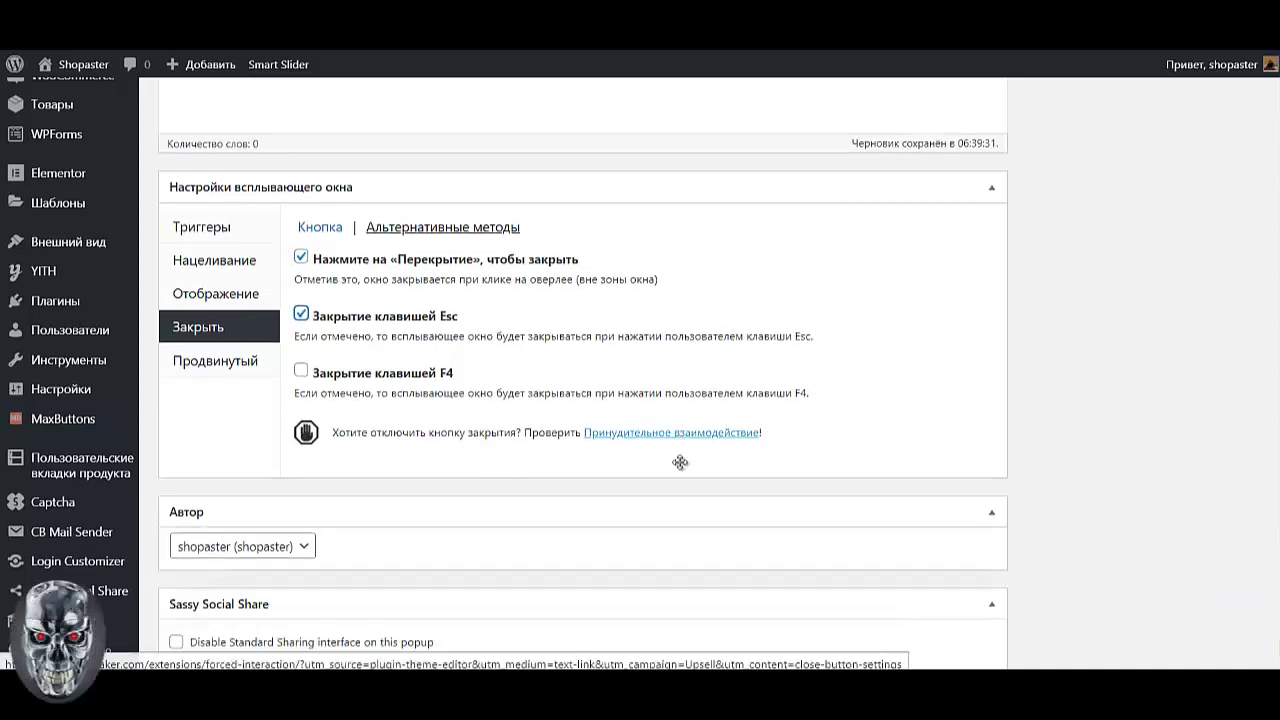
scroll(1201, 434, up, 6)
scroll(1201, 434, up, 3)
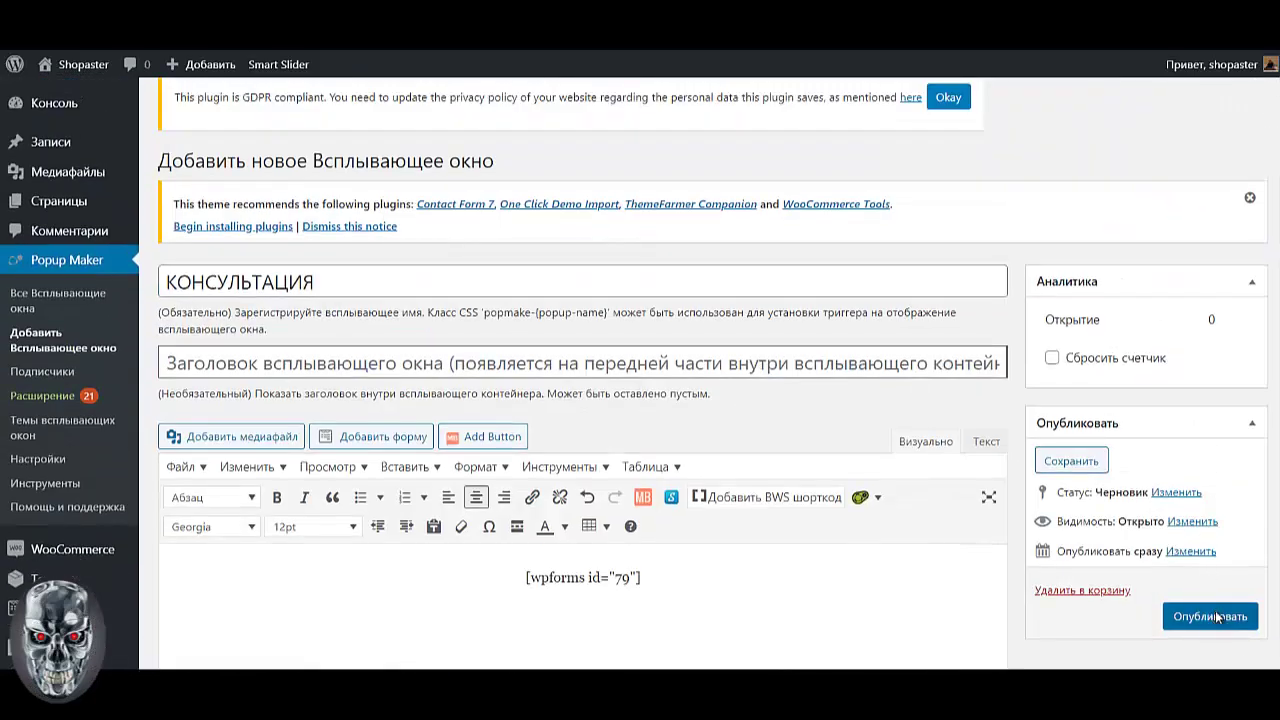
click(1210, 612)
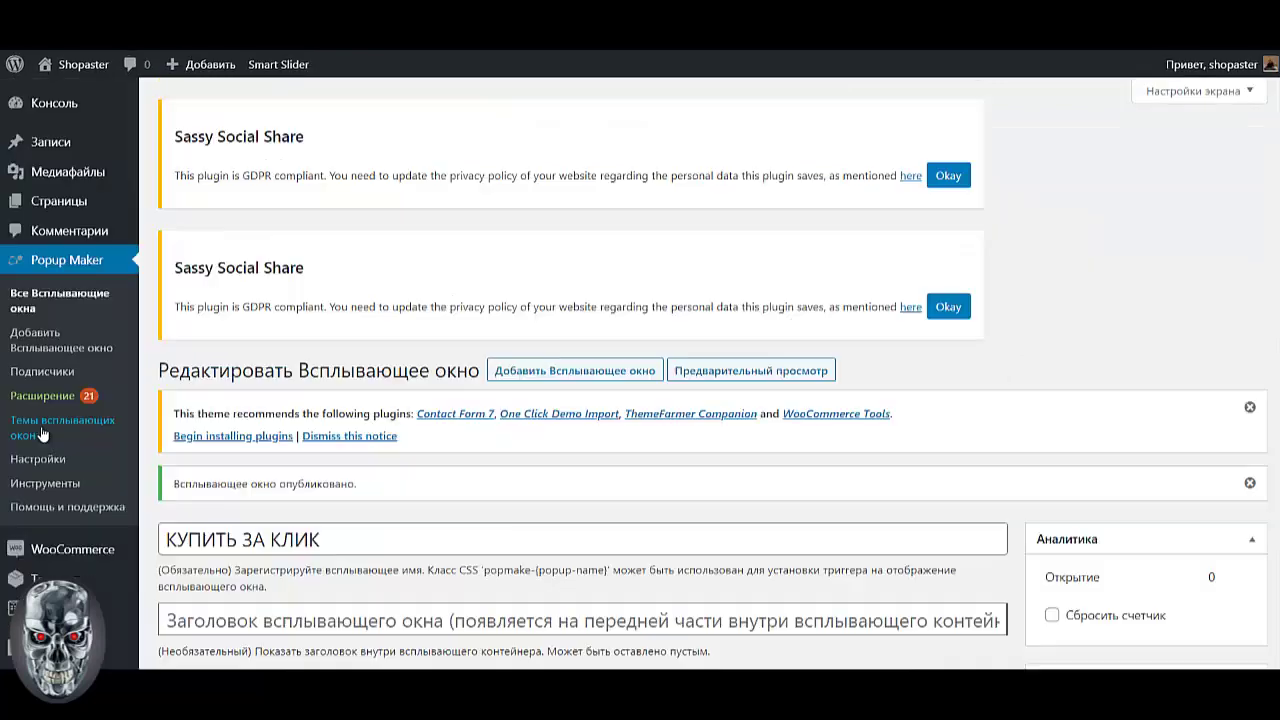
Step: Open the Light Box popup theme for editing and go to its theme settings
click(47, 430)
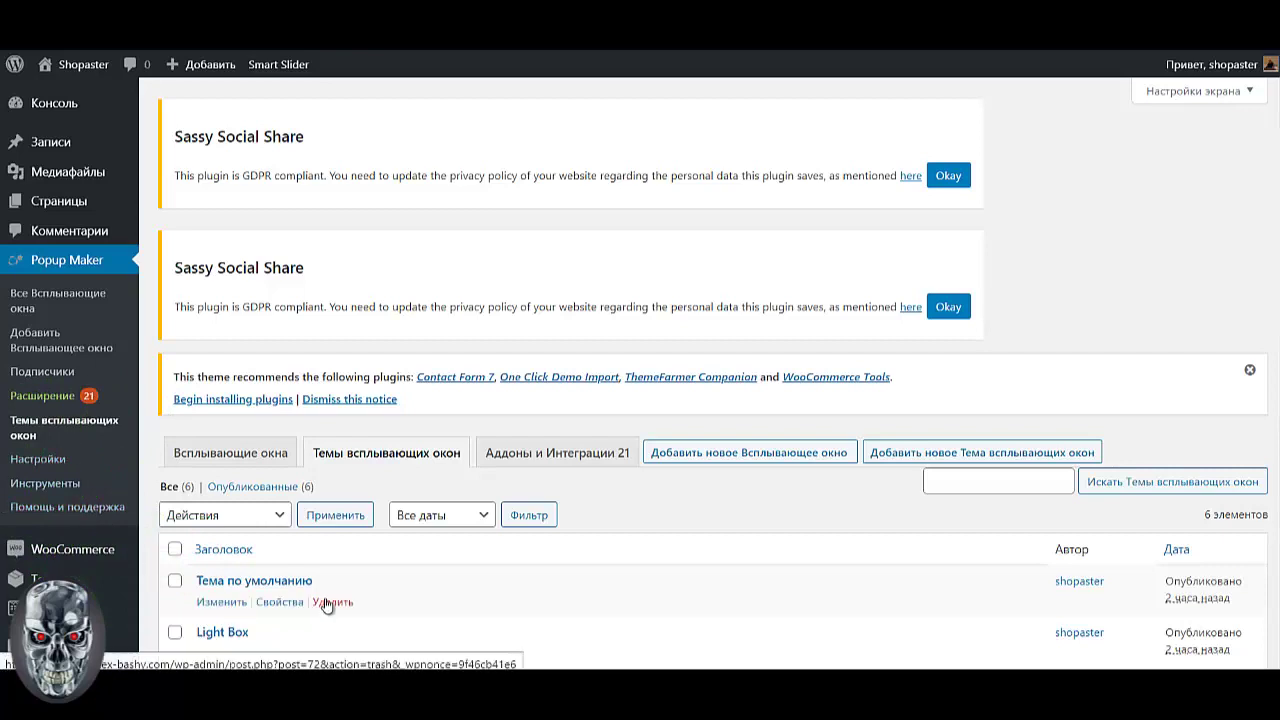
scroll(163, 491, down, 1)
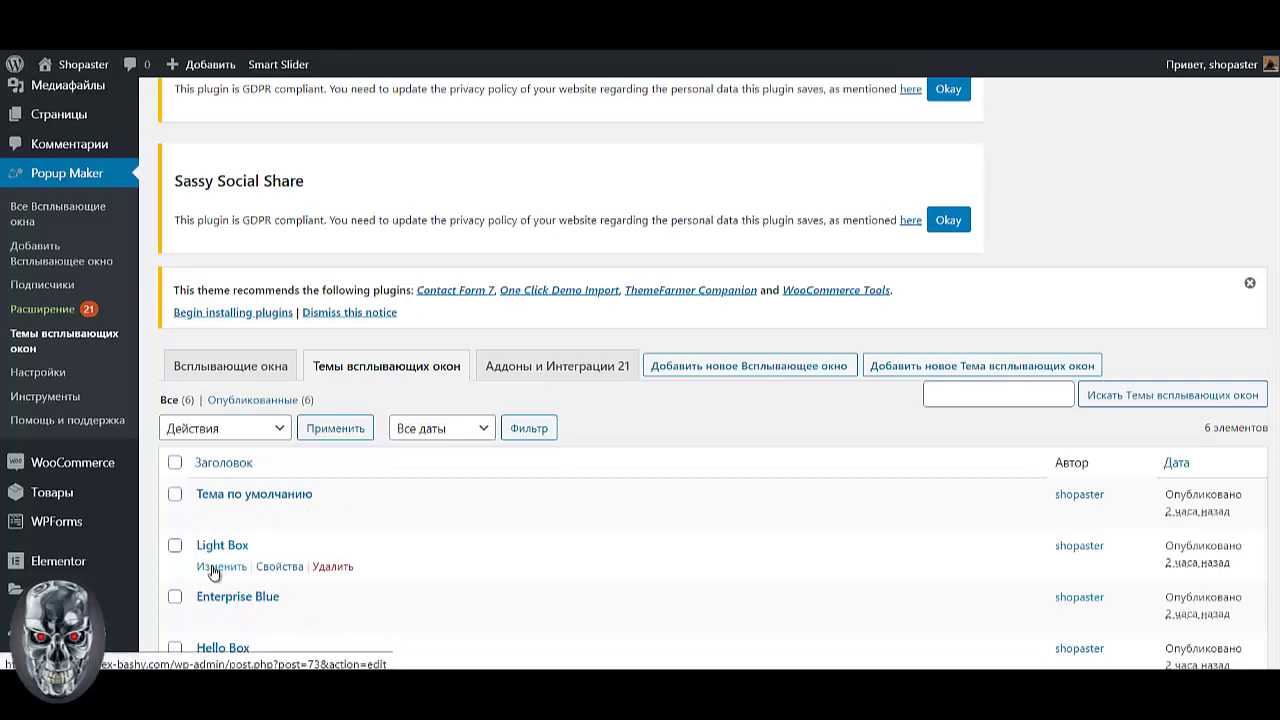
click(213, 571)
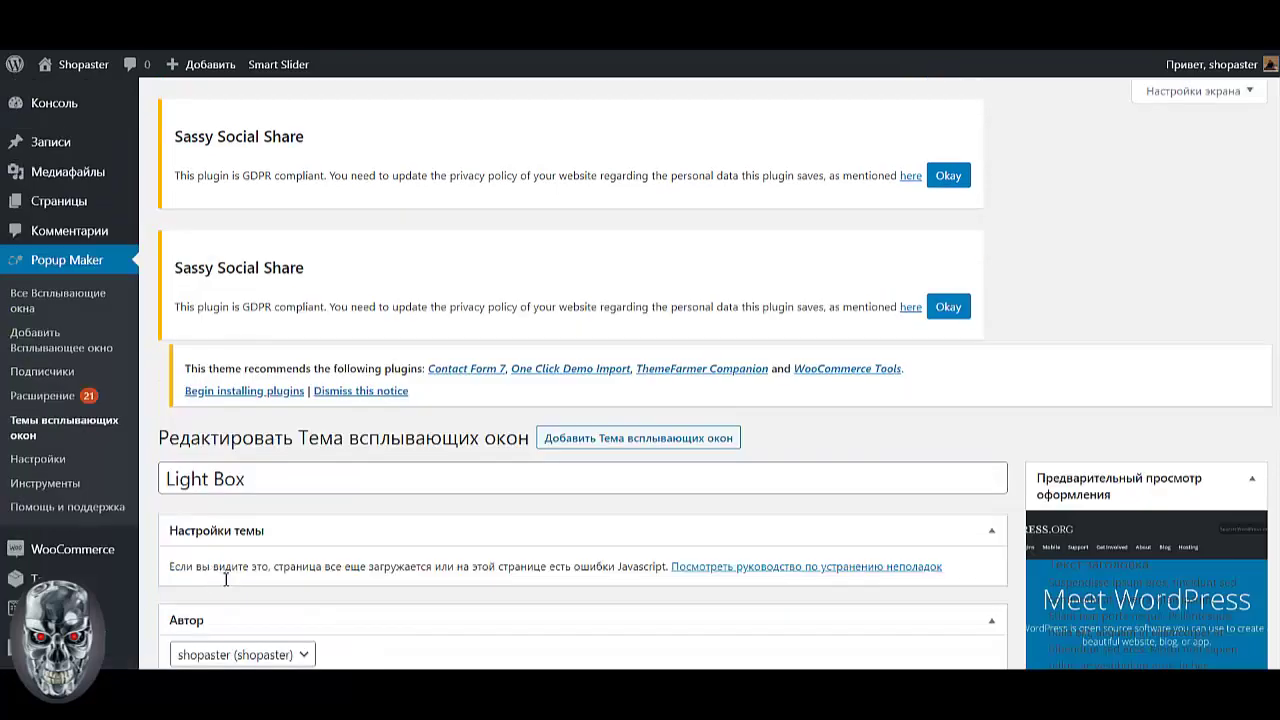
scroll(457, 595, down, 4)
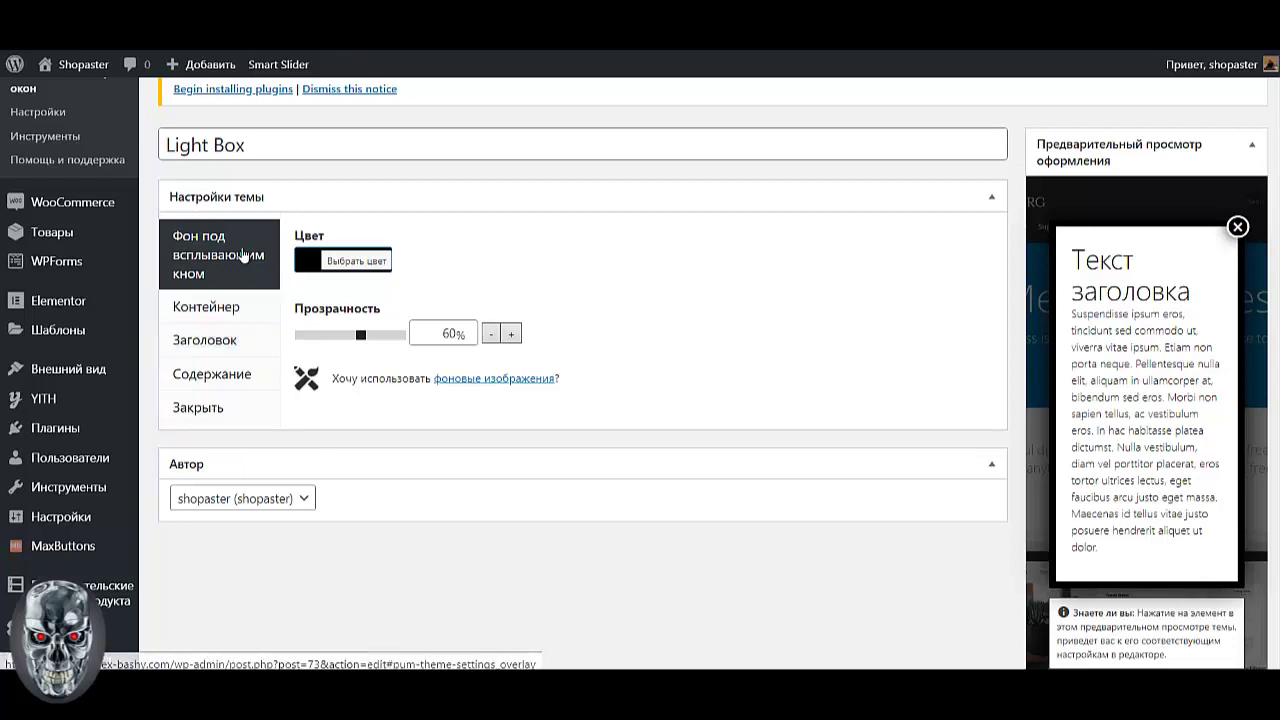
Step: Try red, orange and yellow as the theme's overlay background colour, ending with green #81d742
click(357, 262)
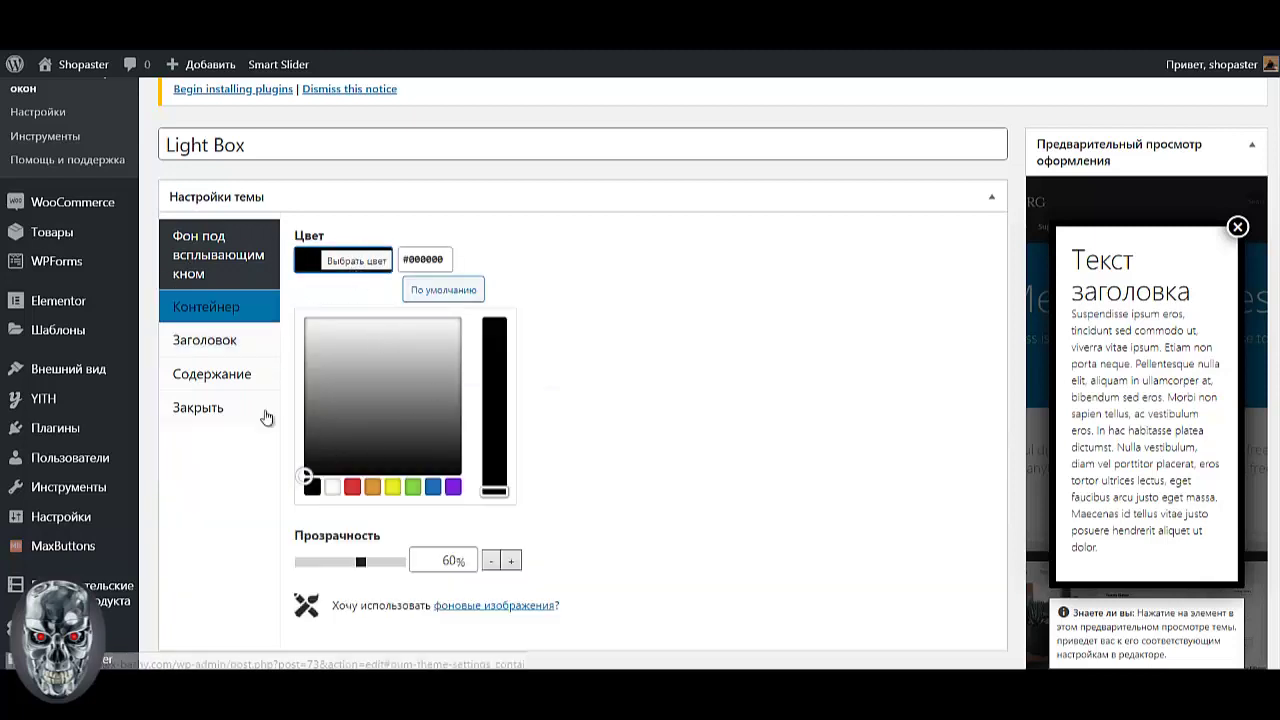
click(352, 487)
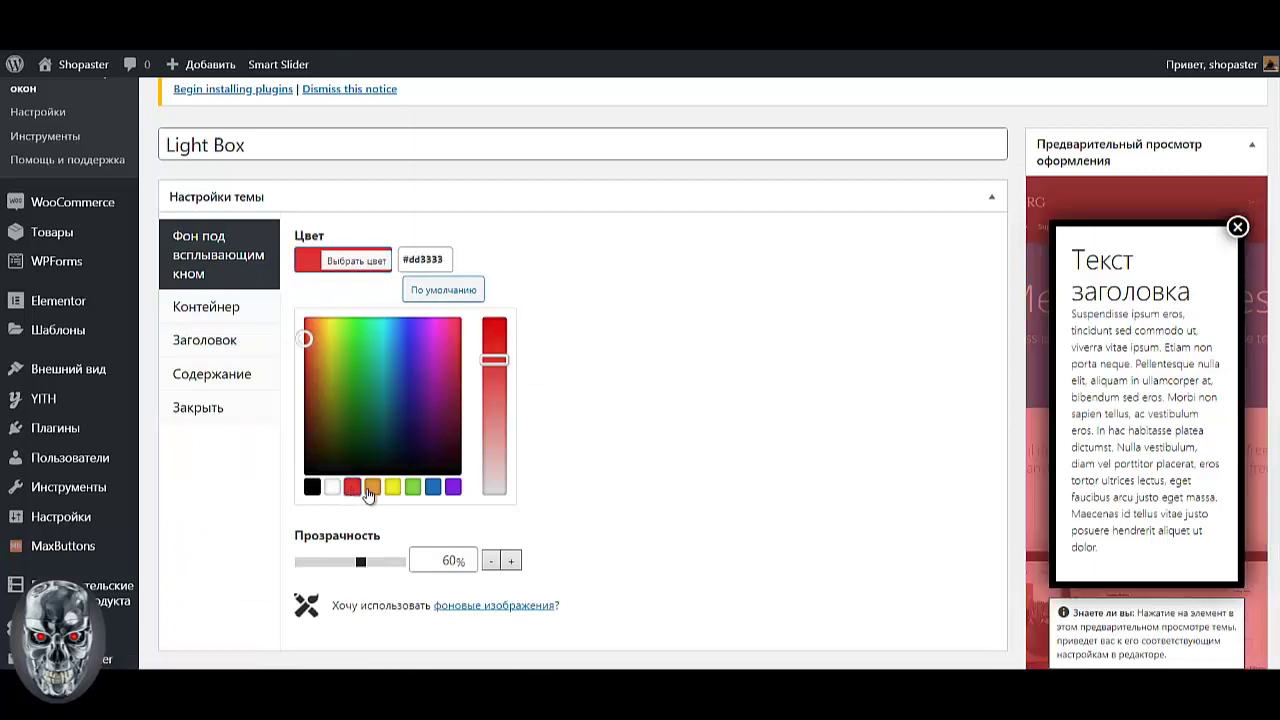
click(372, 487)
click(392, 487)
click(412, 487)
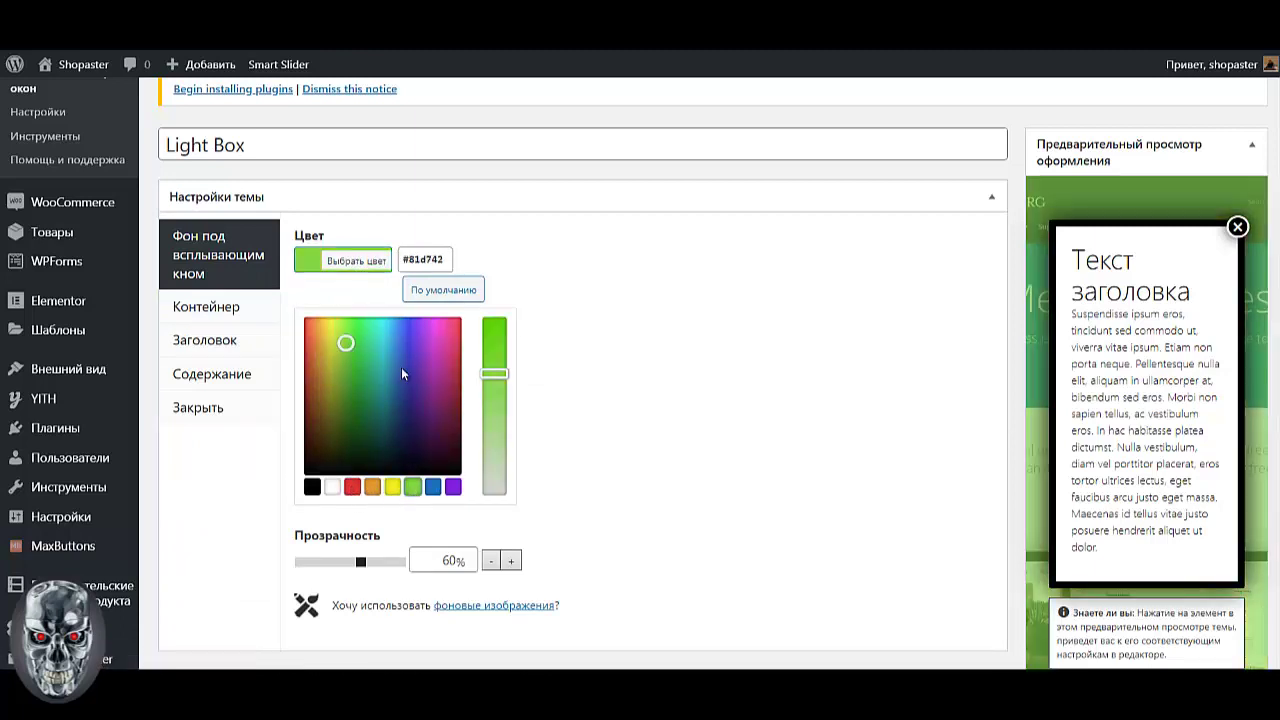
Step: Try purple #b46bd6 as the overlay background colour and settle on #ffbf19 instead
drag(368, 360, 440, 436)
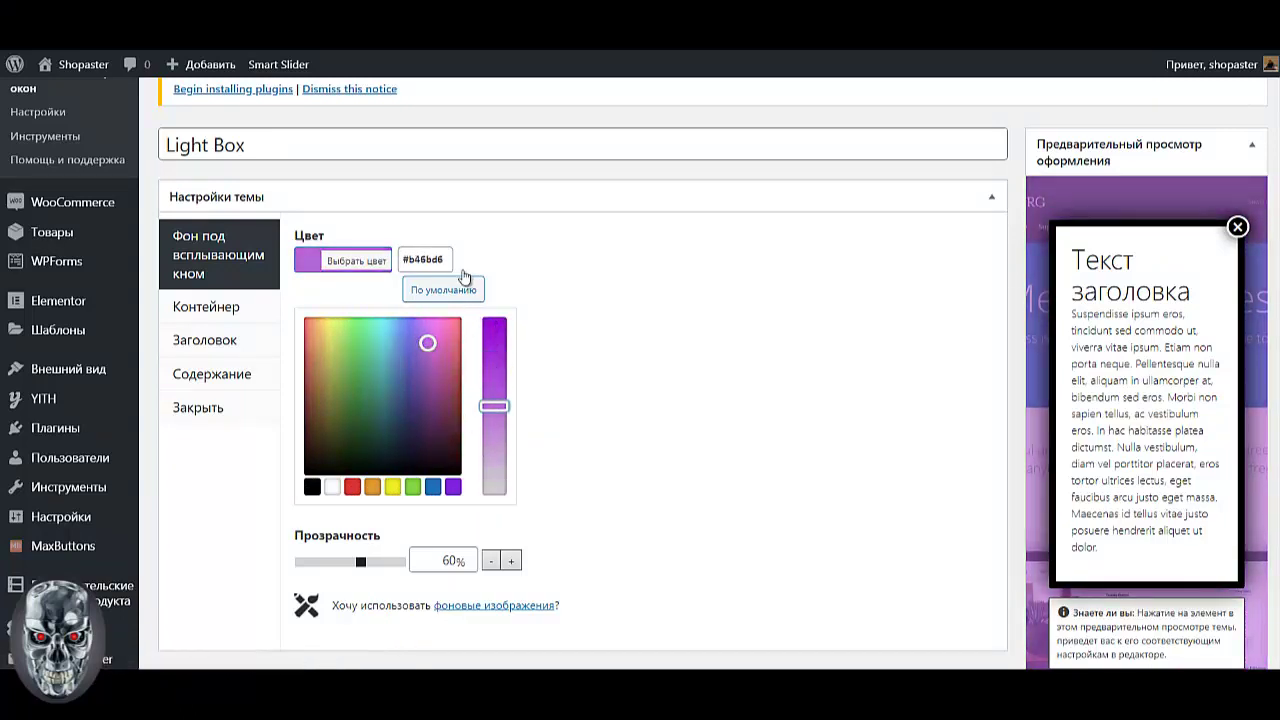
drag(445, 260, 394, 274)
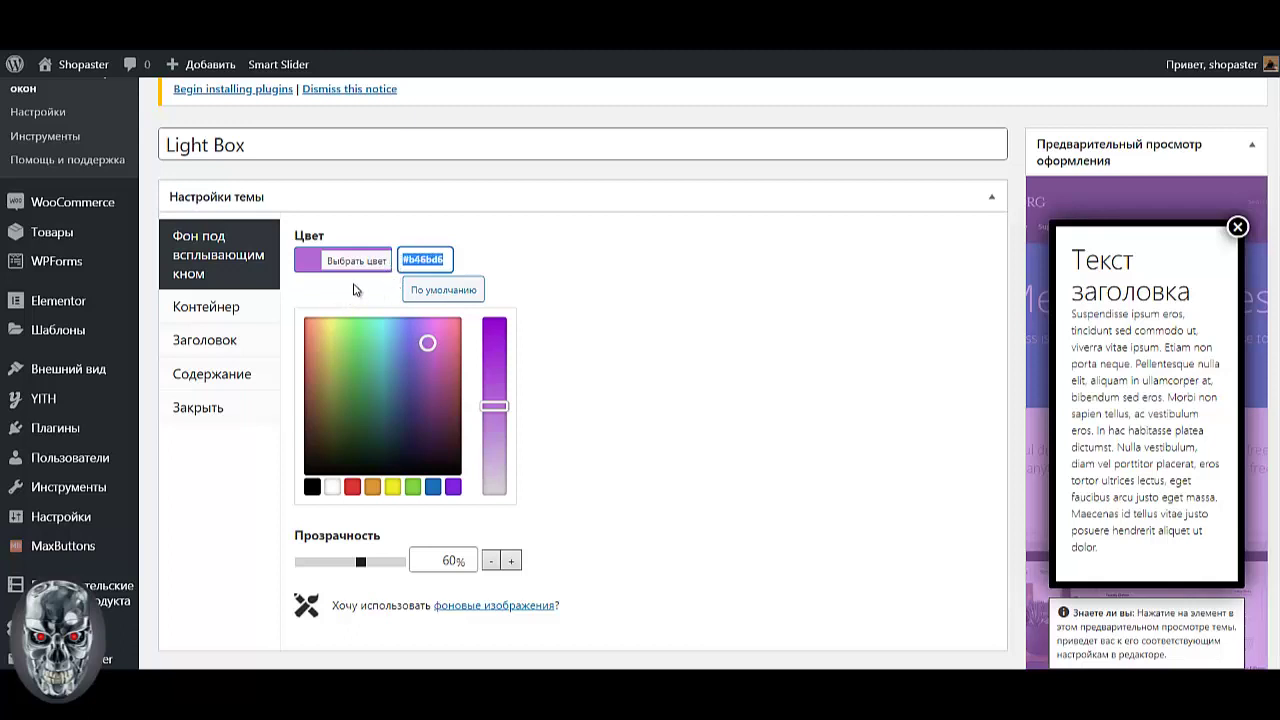
text(#ffbf15)
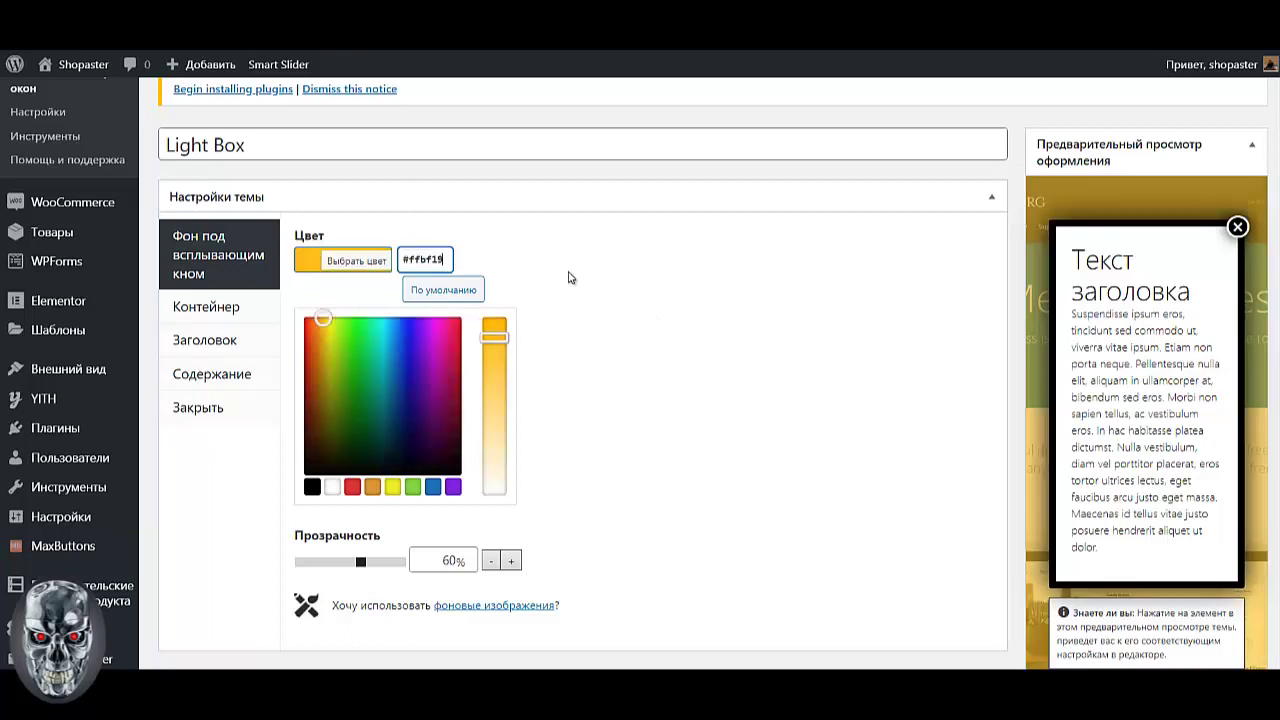
click(570, 274)
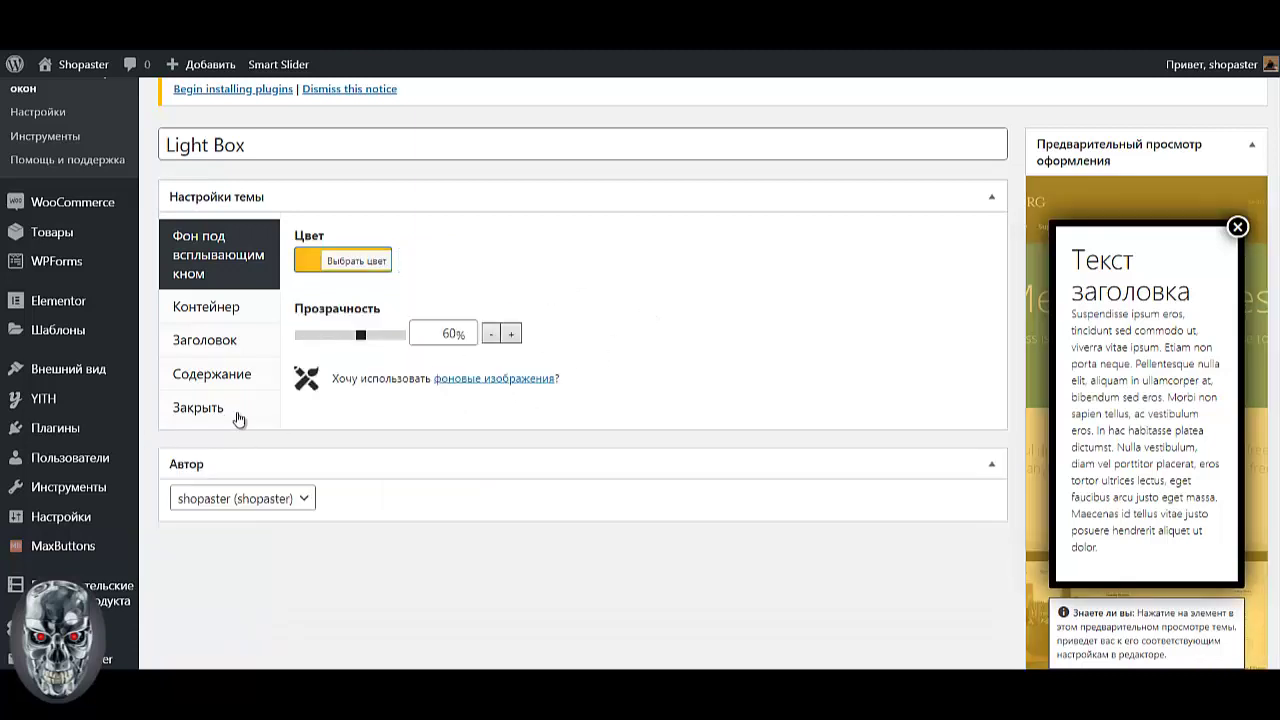
Step: Set the border style of the popup container to Край
click(240, 313)
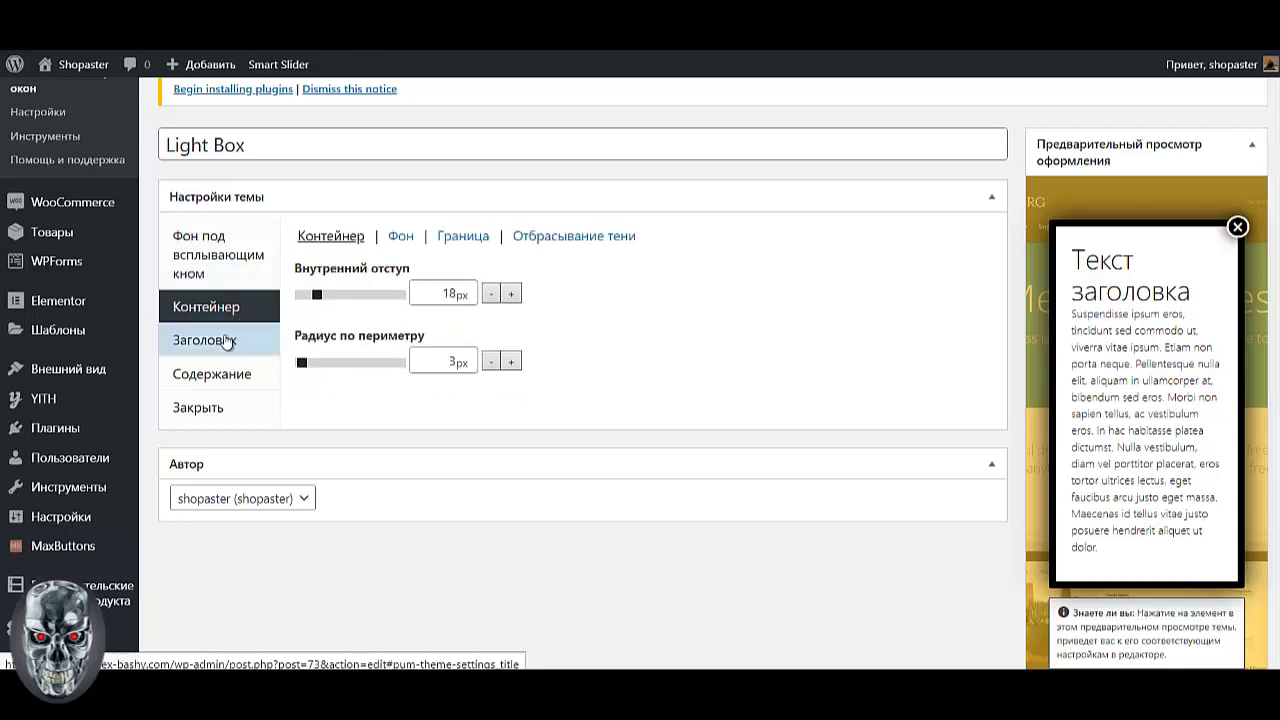
click(456, 240)
click(406, 294)
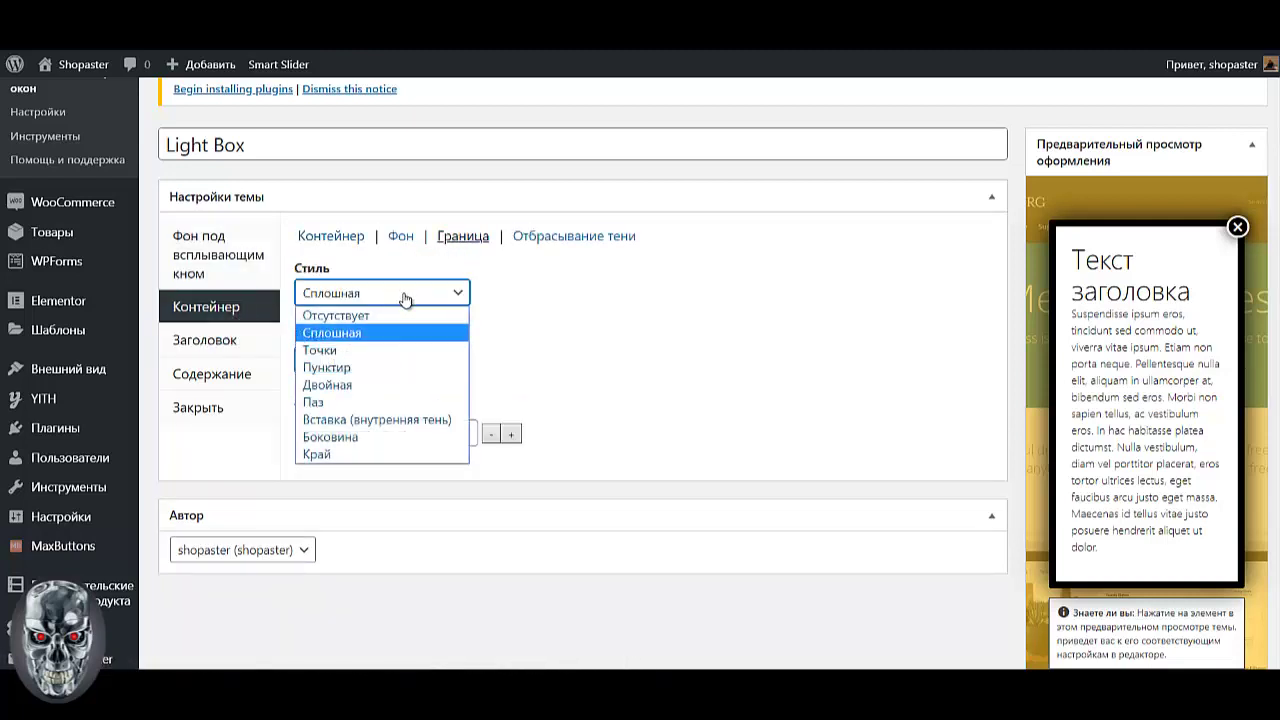
click(353, 456)
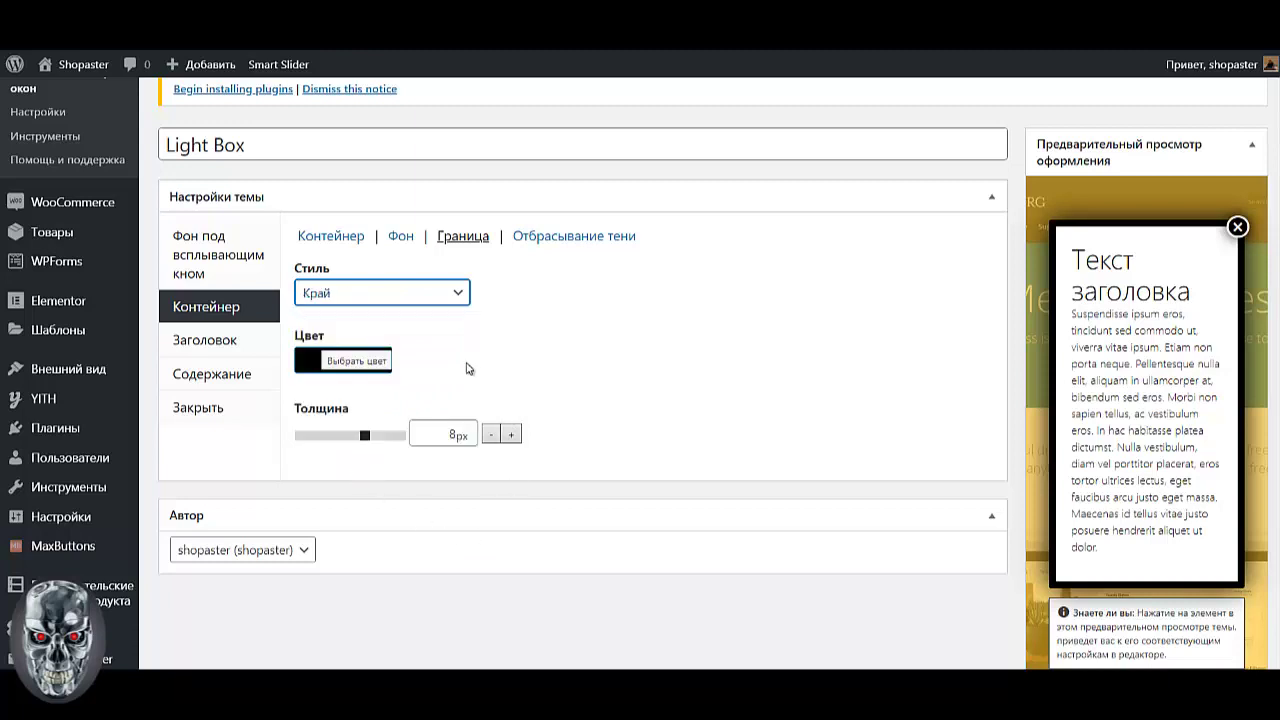
Step: Set the popup container's border colour to #ffbf19
click(371, 367)
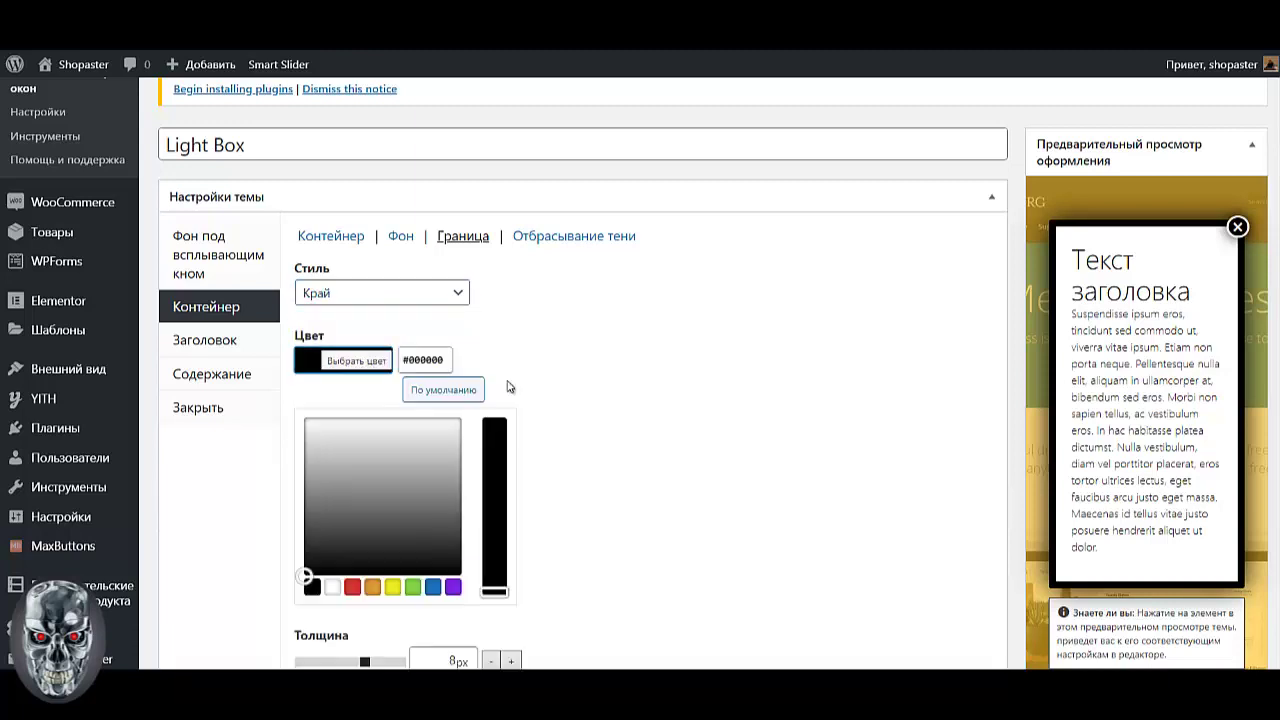
double_click(425, 360)
click(330, 358)
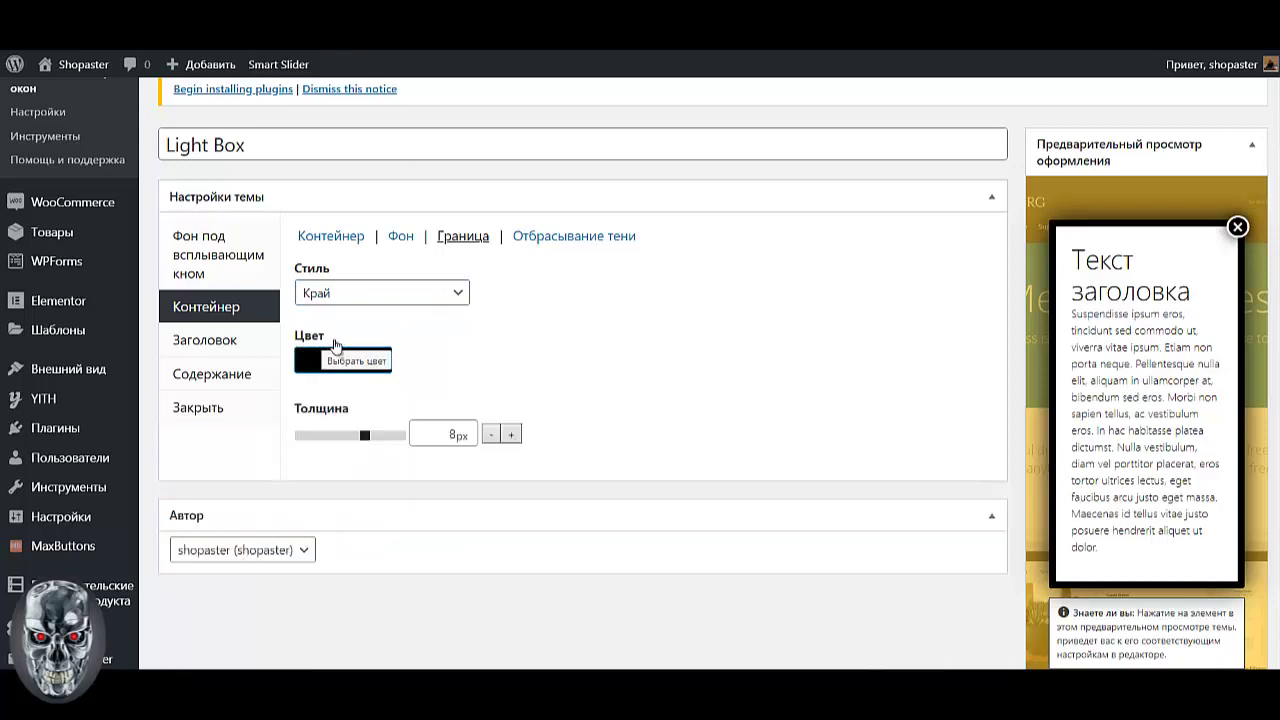
click(352, 364)
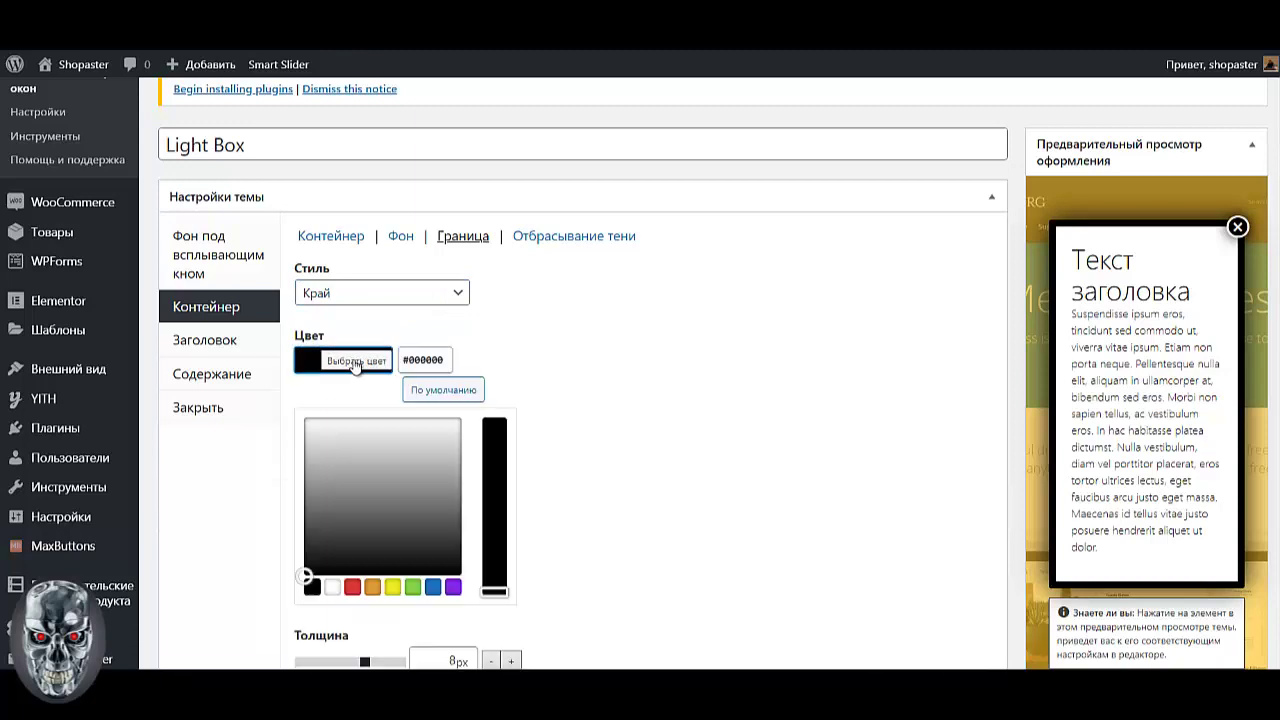
double_click(446, 361)
text(#ffbf15)
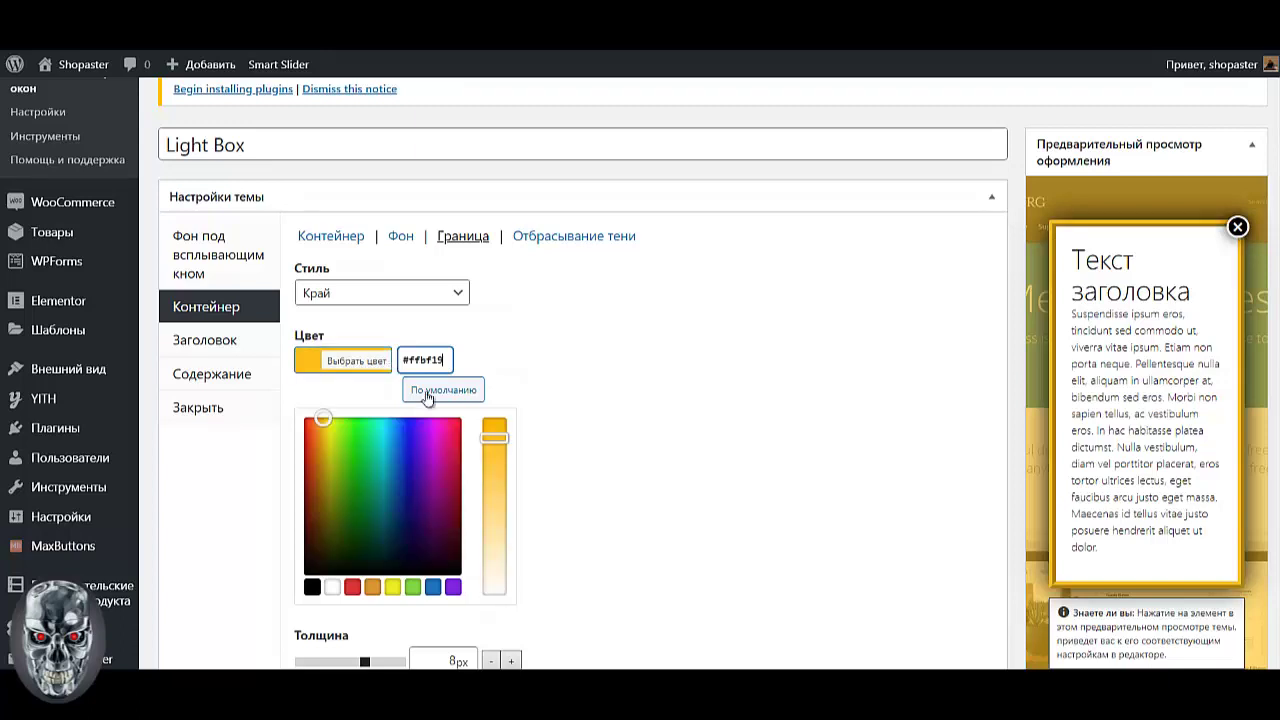
click(645, 401)
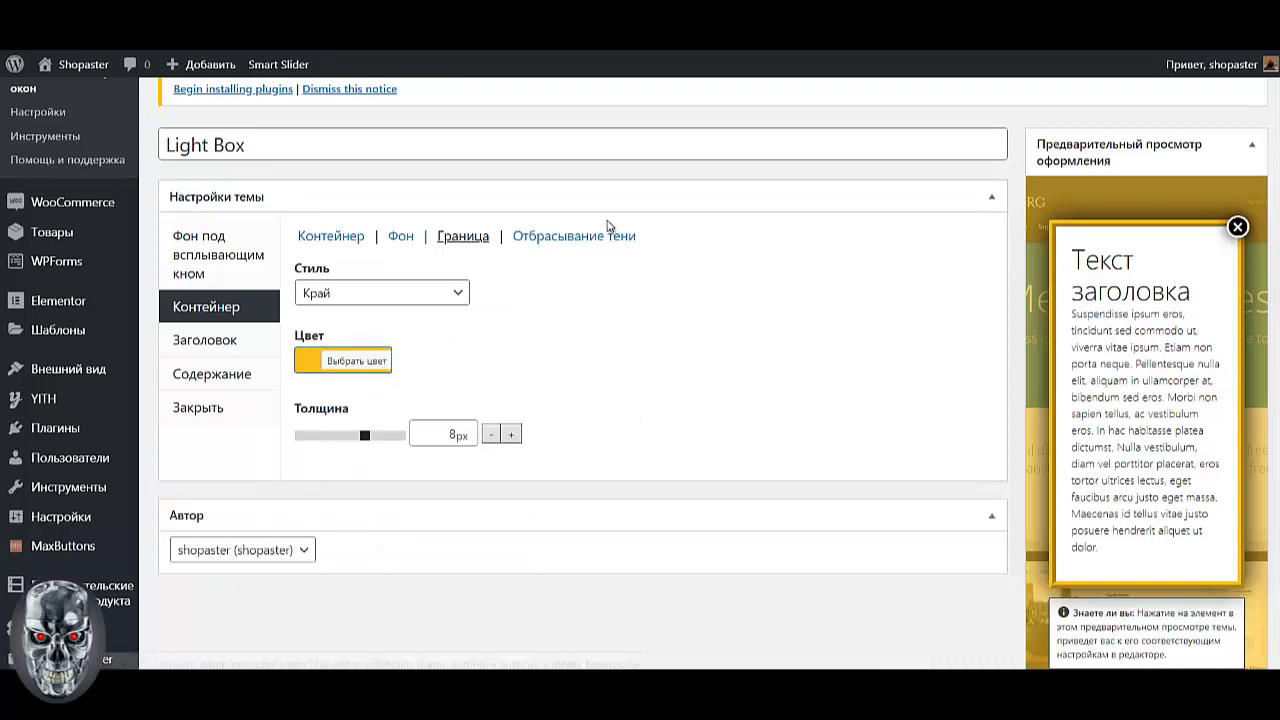
Step: Set the popup container's drop shadow colour to #ffbf19
click(580, 236)
click(371, 291)
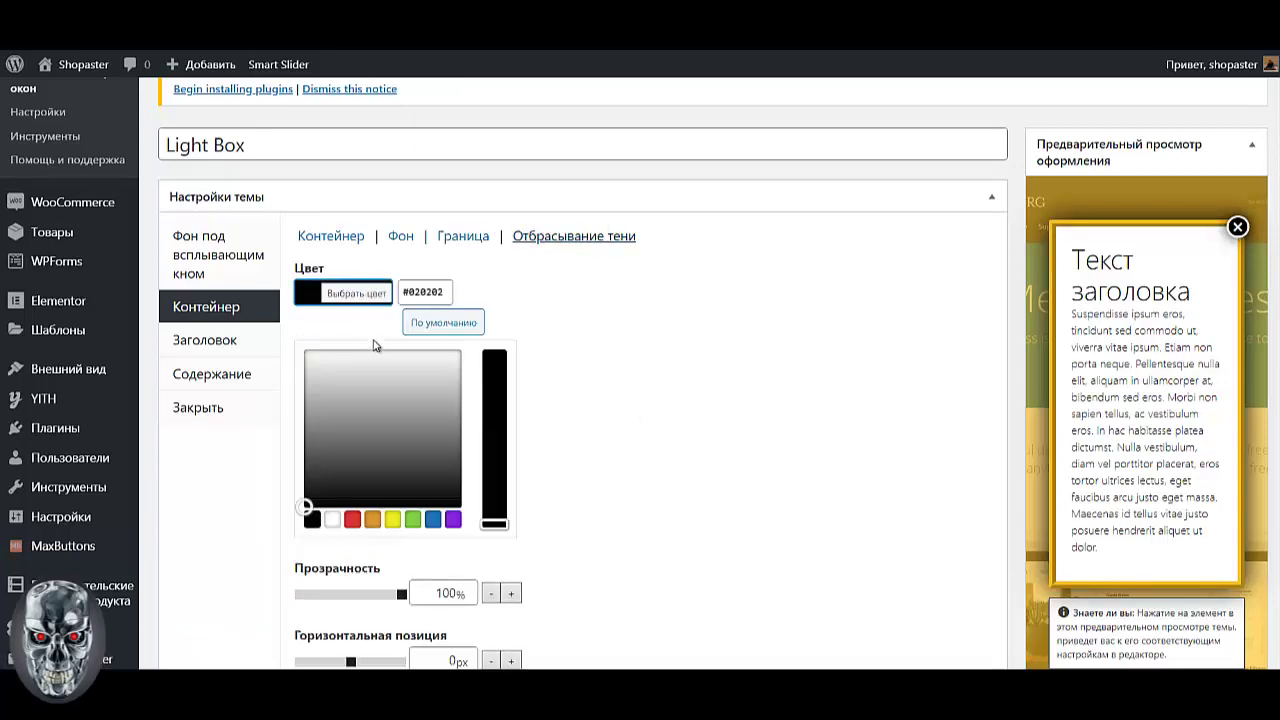
double_click(450, 290)
text(#ffbf15)
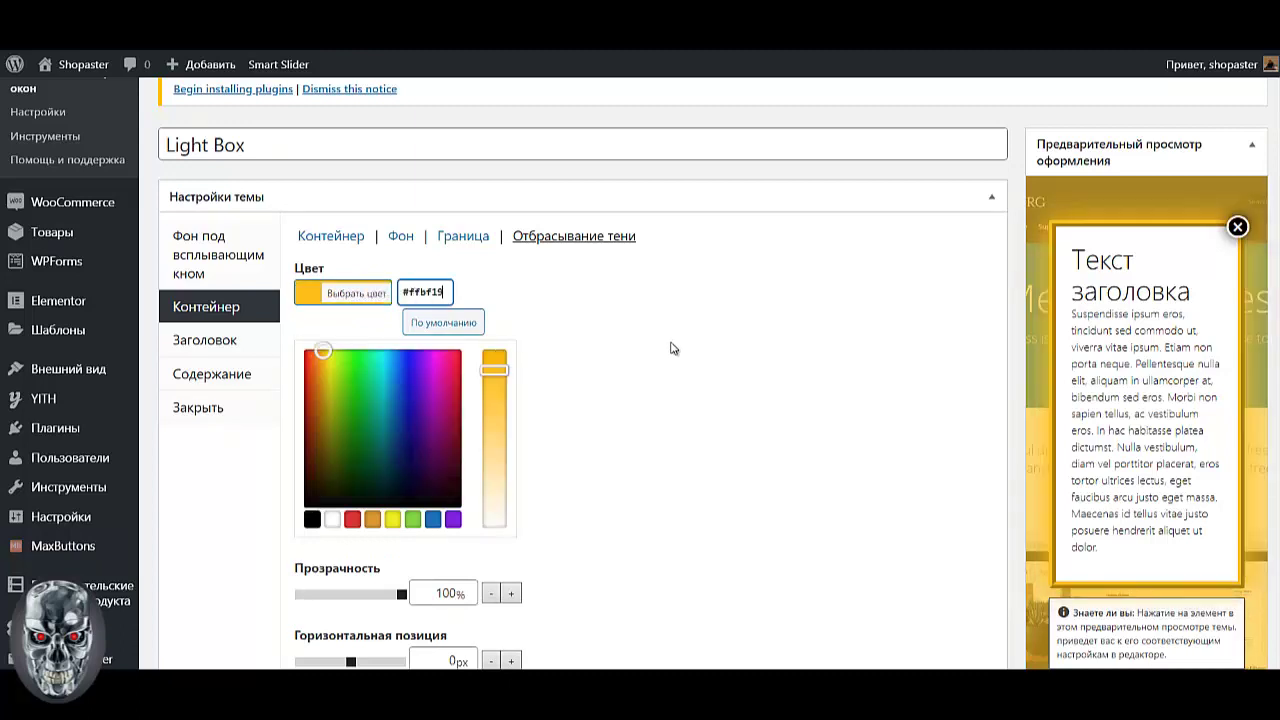
click(671, 348)
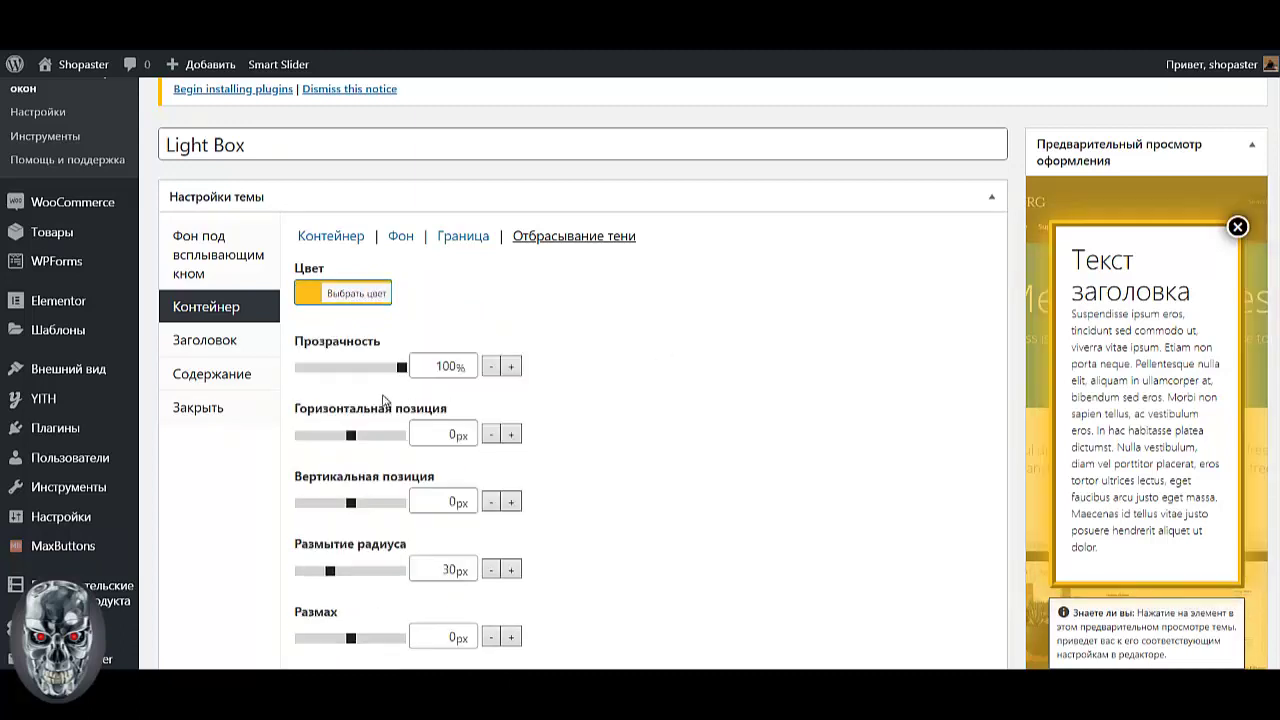
Step: Set the background colour of the popup's close button to #ffbf19
click(220, 410)
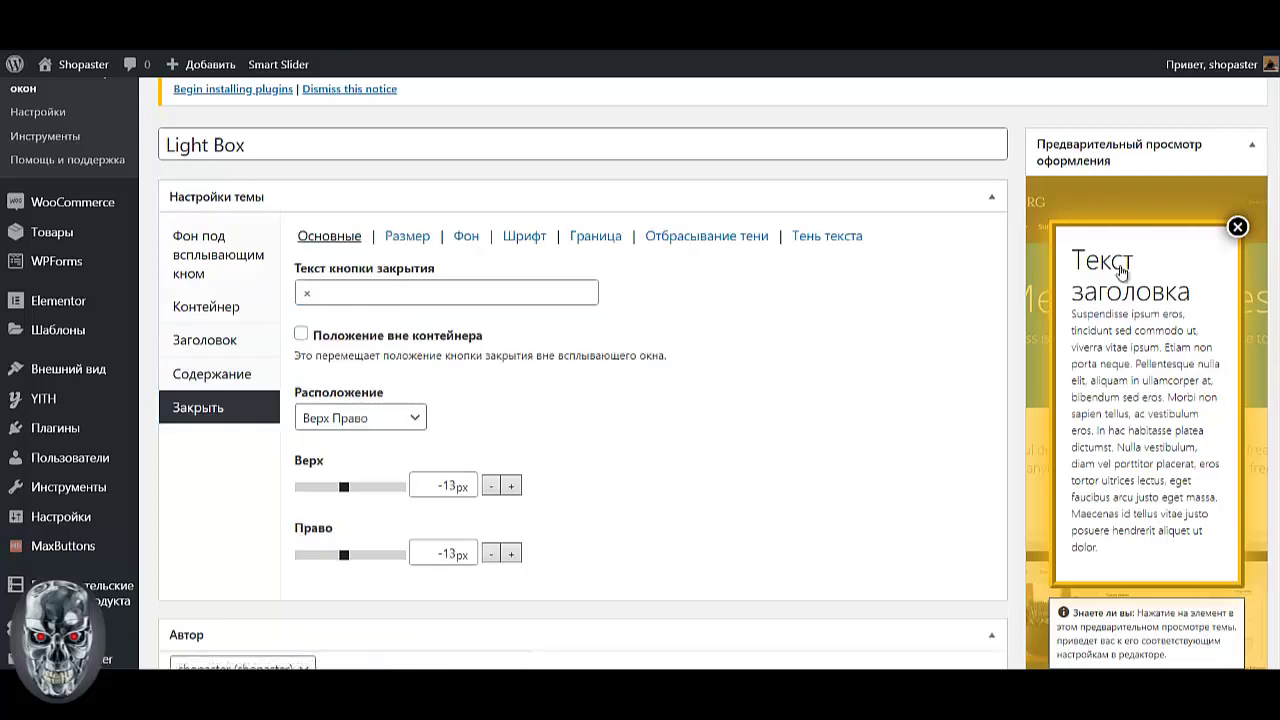
click(466, 237)
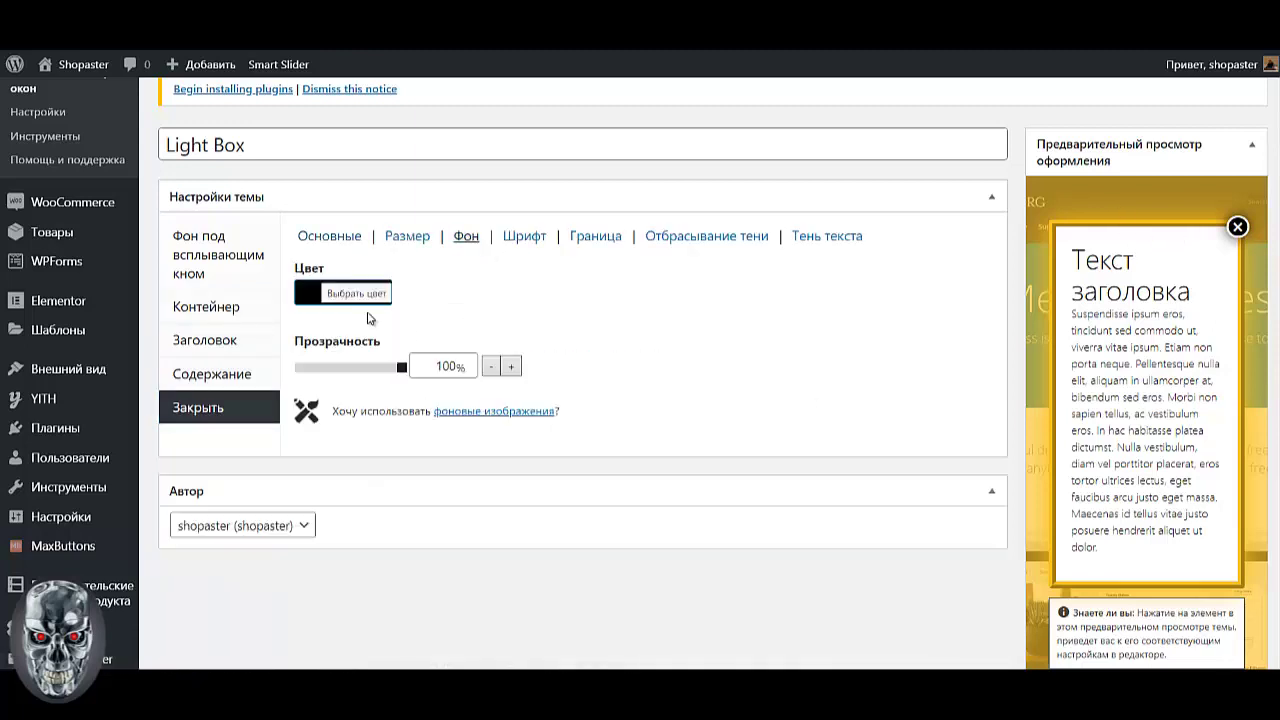
click(368, 296)
drag(444, 297, 340, 300)
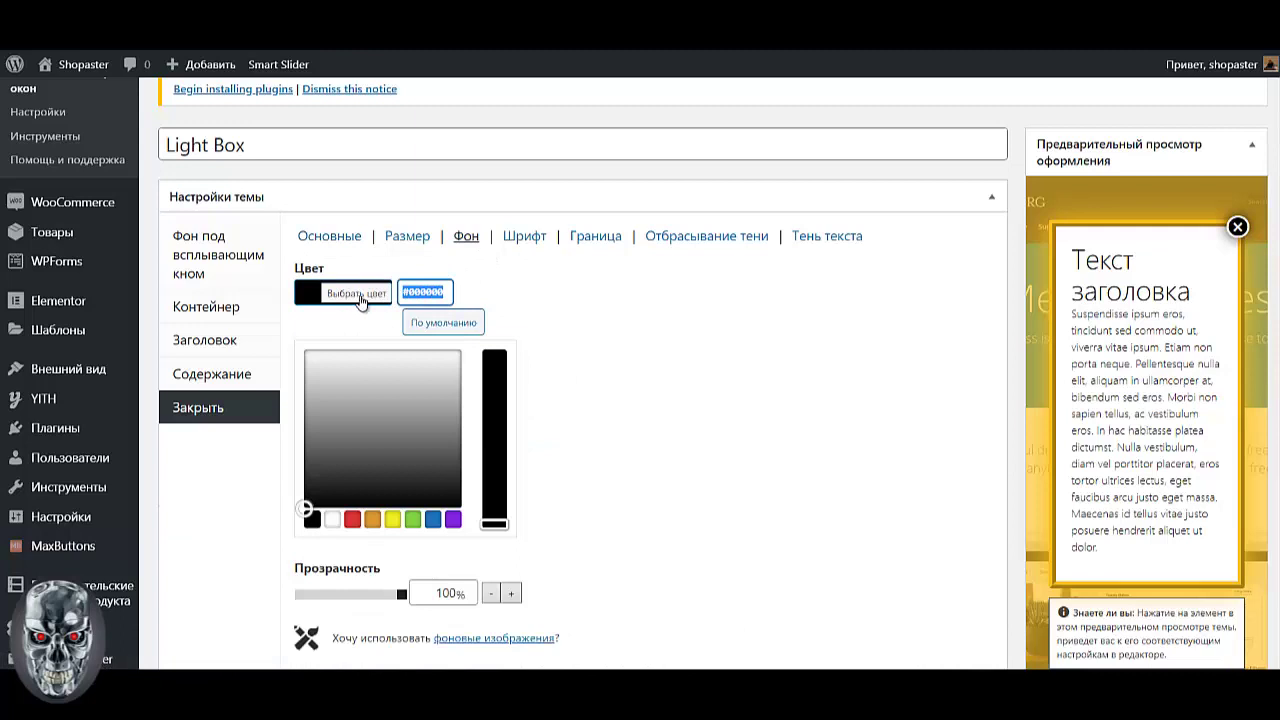
text(#ffbf15)
click(692, 356)
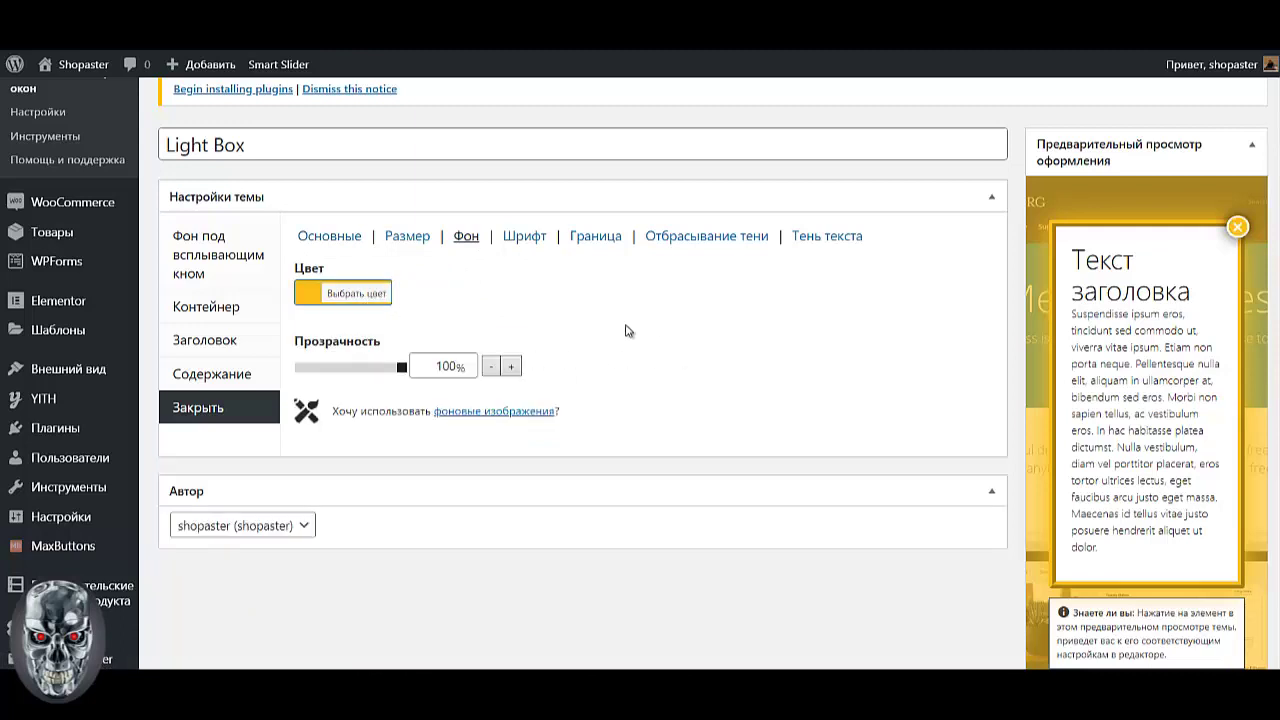
Step: Set the close button's drop shadow colour to #ffbf19 and update the published Light Box theme
click(718, 240)
click(362, 294)
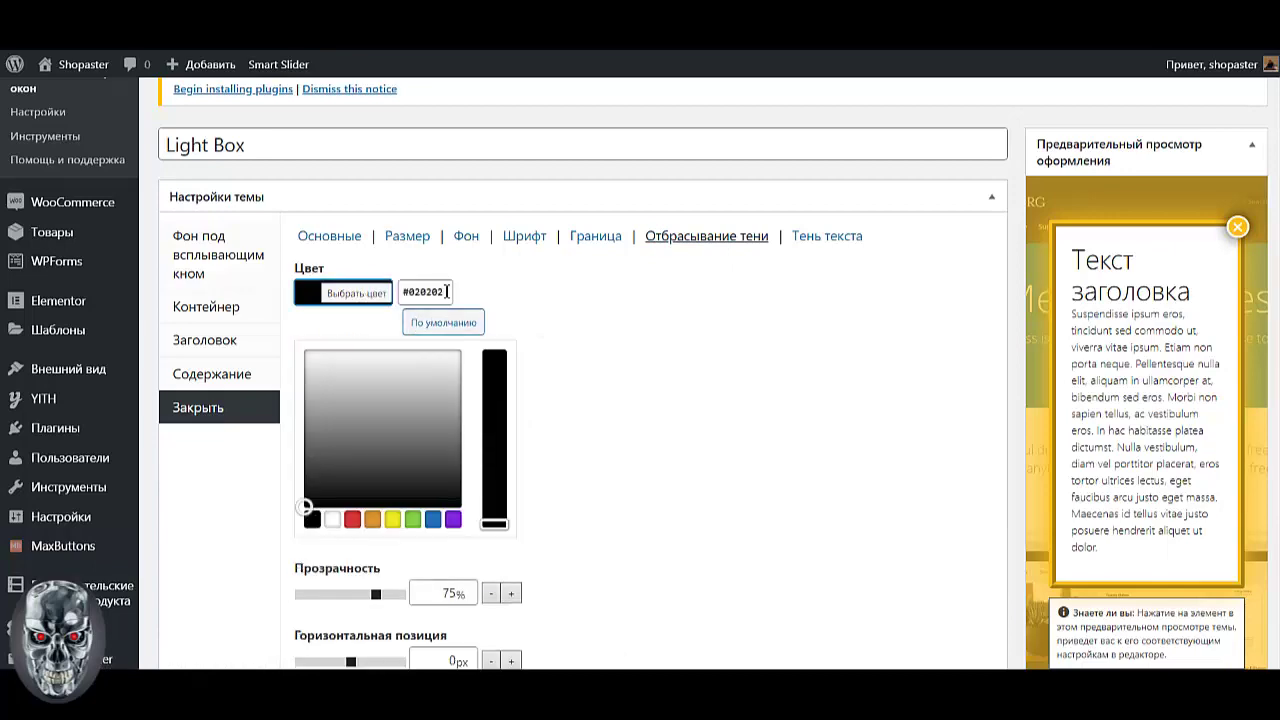
drag(447, 291, 400, 292)
key(ctrl+v)
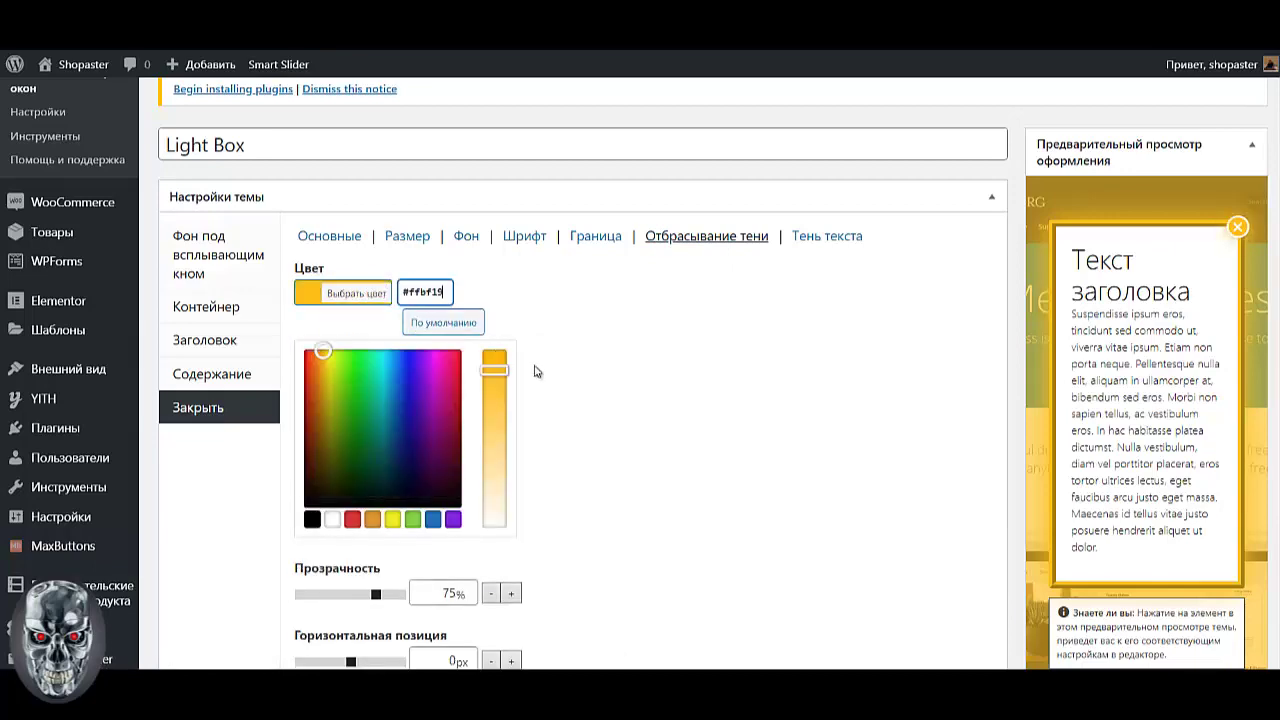
click(640, 390)
scroll(935, 556, down, 3)
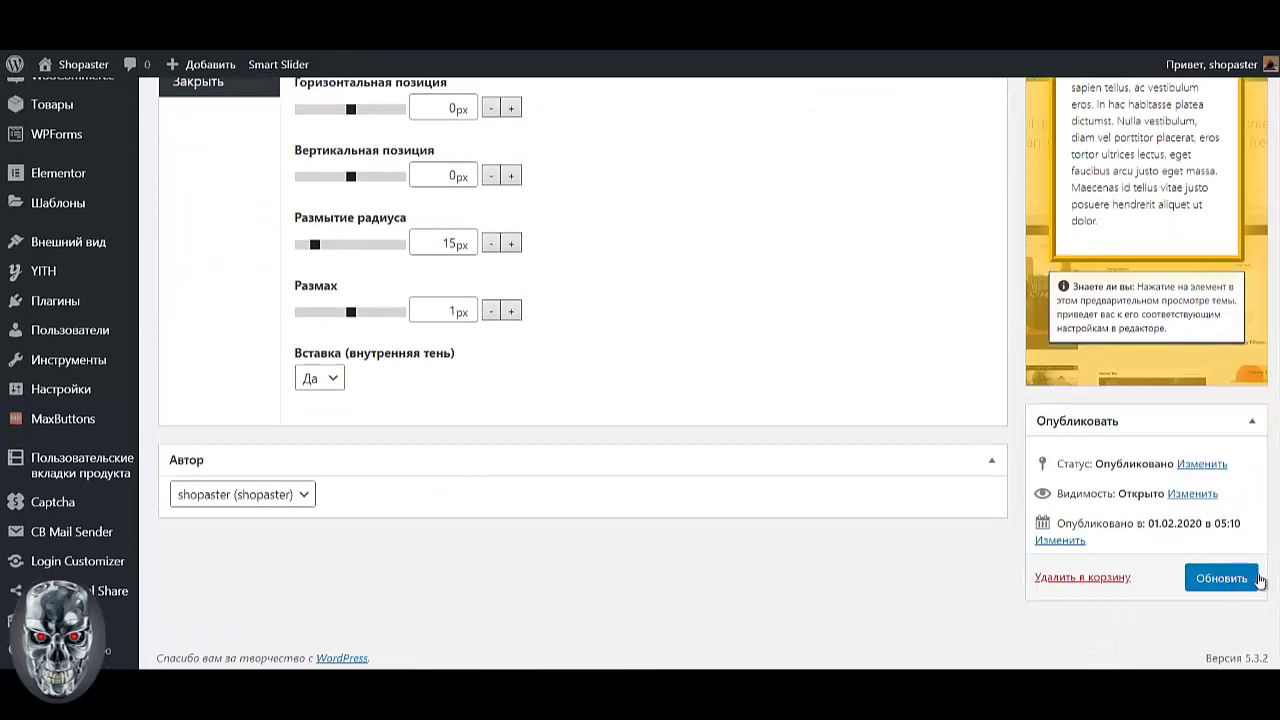
click(1222, 577)
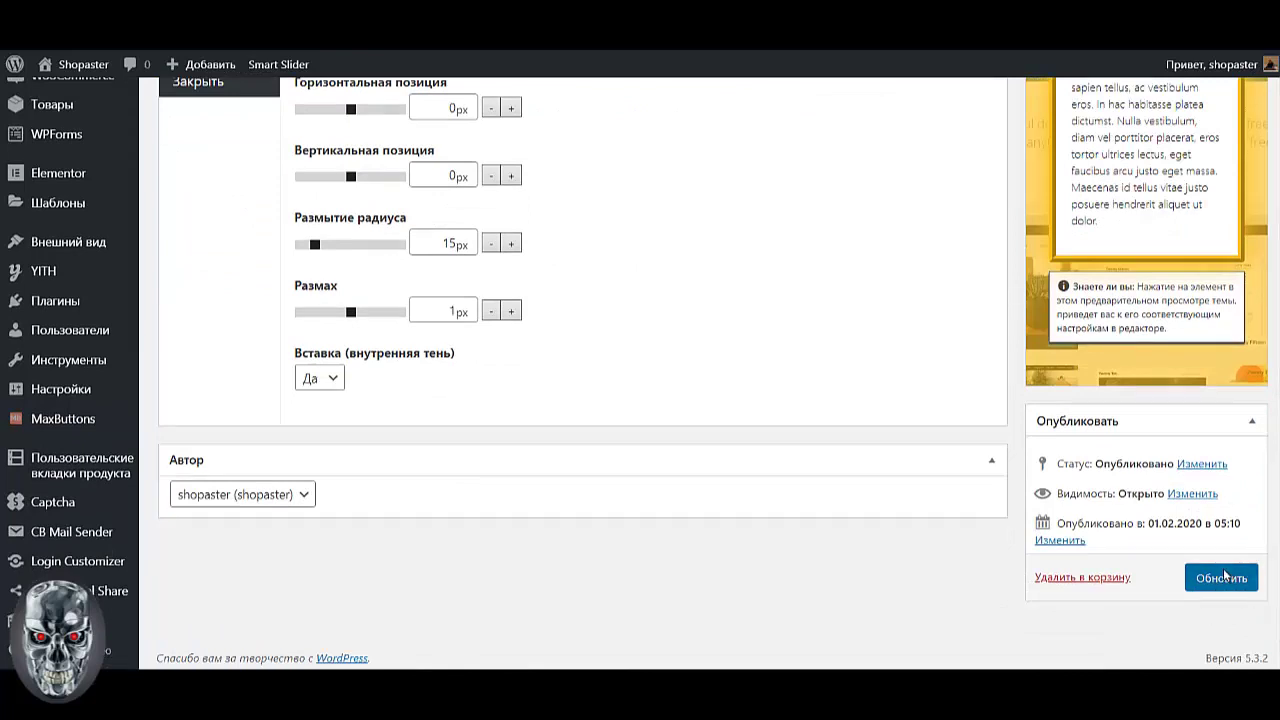